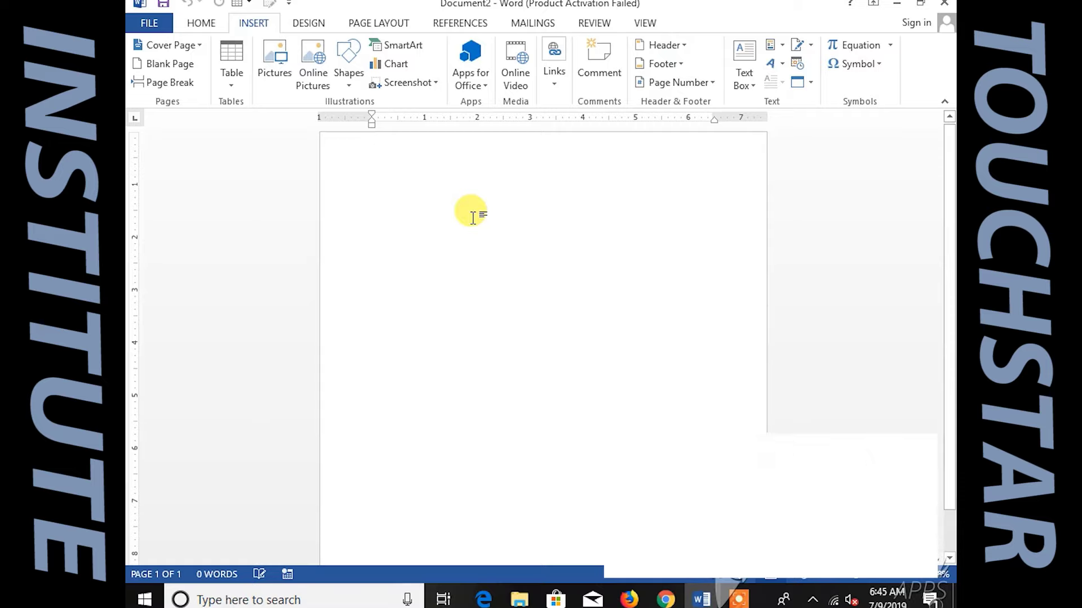
# - Generate five sample paragraphs with =rand() and enlarge the font size of all the text
pyautogui.write('rand()')
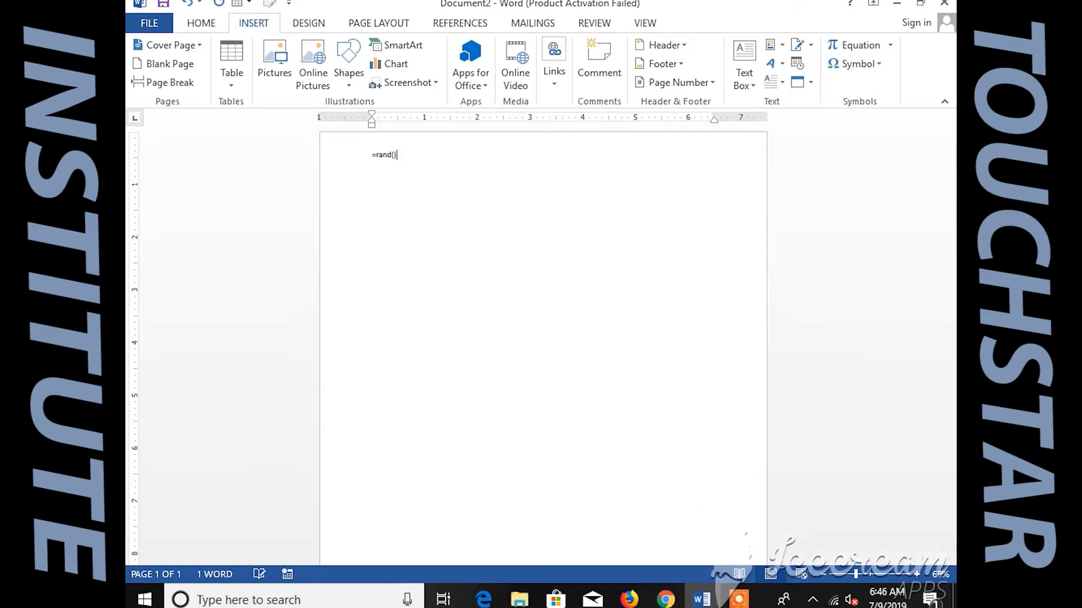
pyautogui.press('Return')
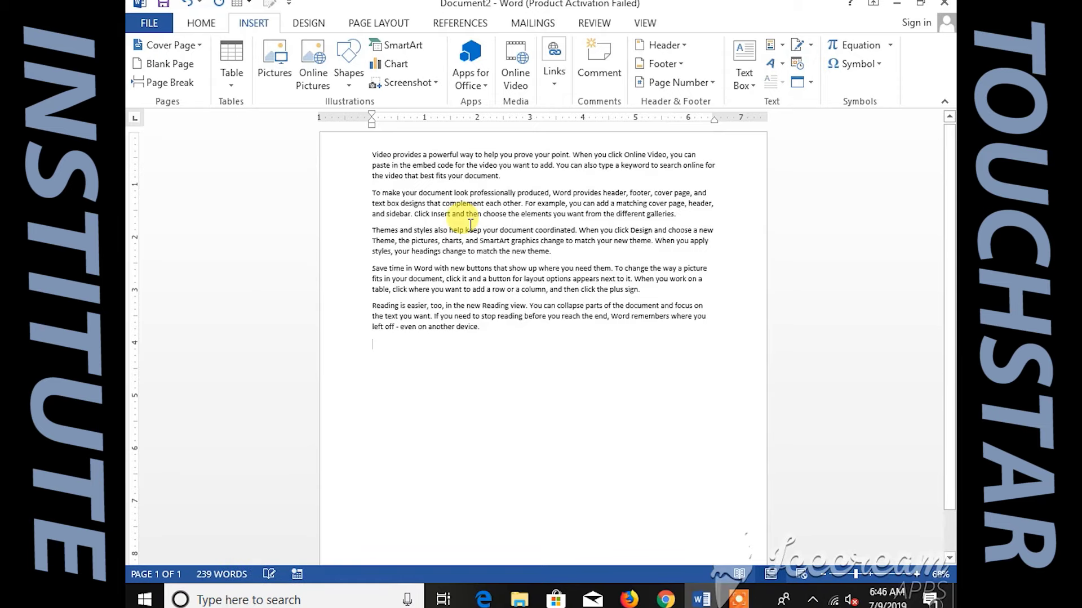
pyautogui.hotkey('ctrl', 'a')
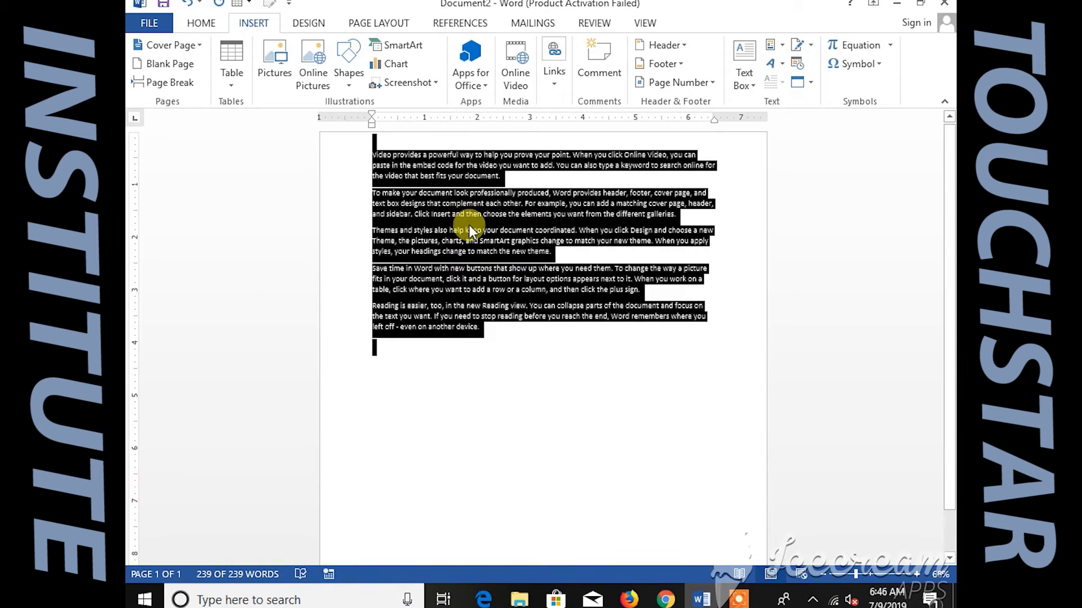
pyautogui.hotkey('ctrl', 'shift', '.')
pyautogui.hotkey('ctrl', 'shift', '.')
pyautogui.hotkey('ctrl', 'shift', '.')
pyautogui.click(458, 243)
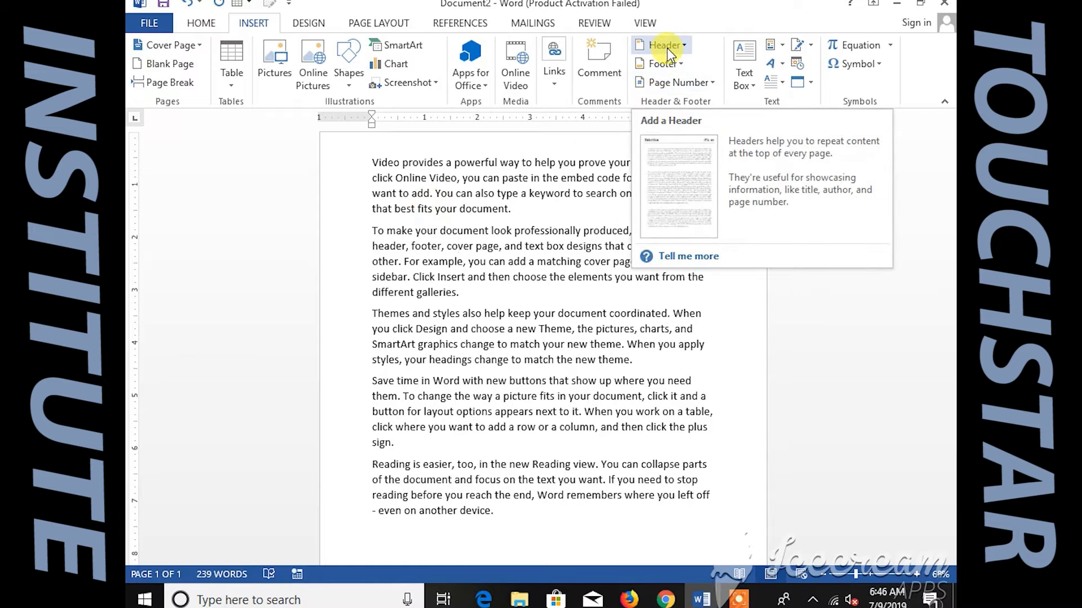
# - Insert the Blank (Three Columns) header from the Insert tab's Header gallery
pyautogui.scroll(-1, 483, 502)
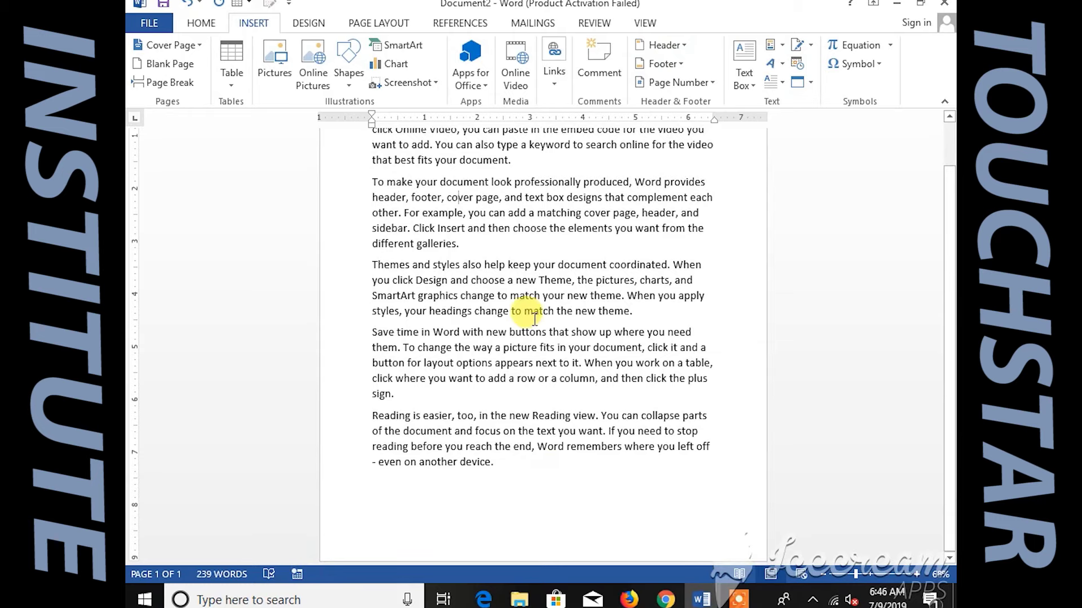
pyautogui.scroll(1, 534, 319)
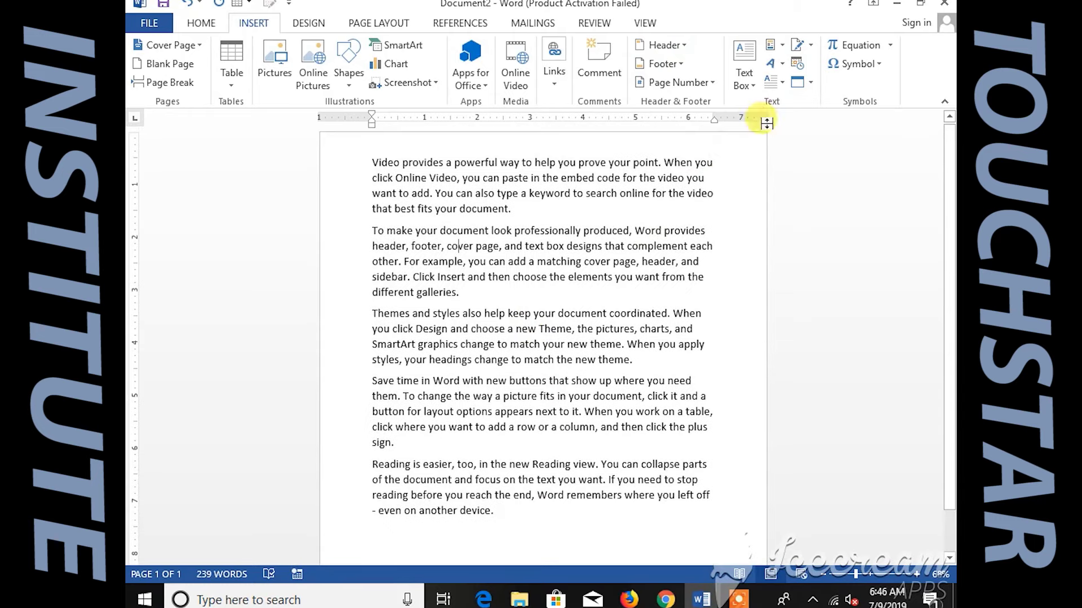
pyautogui.click(683, 46)
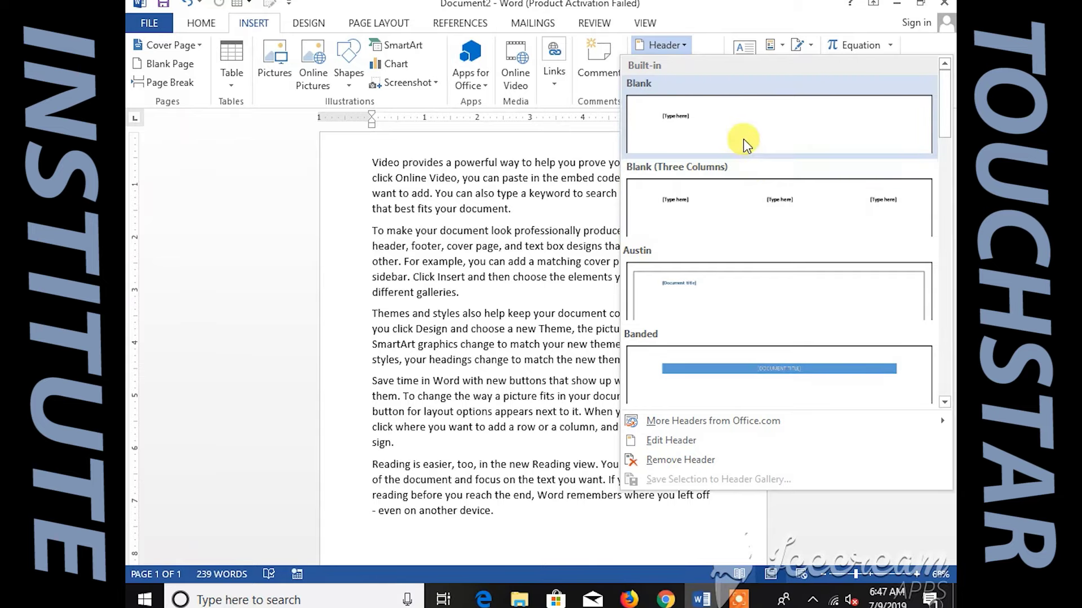
pyautogui.click(742, 201)
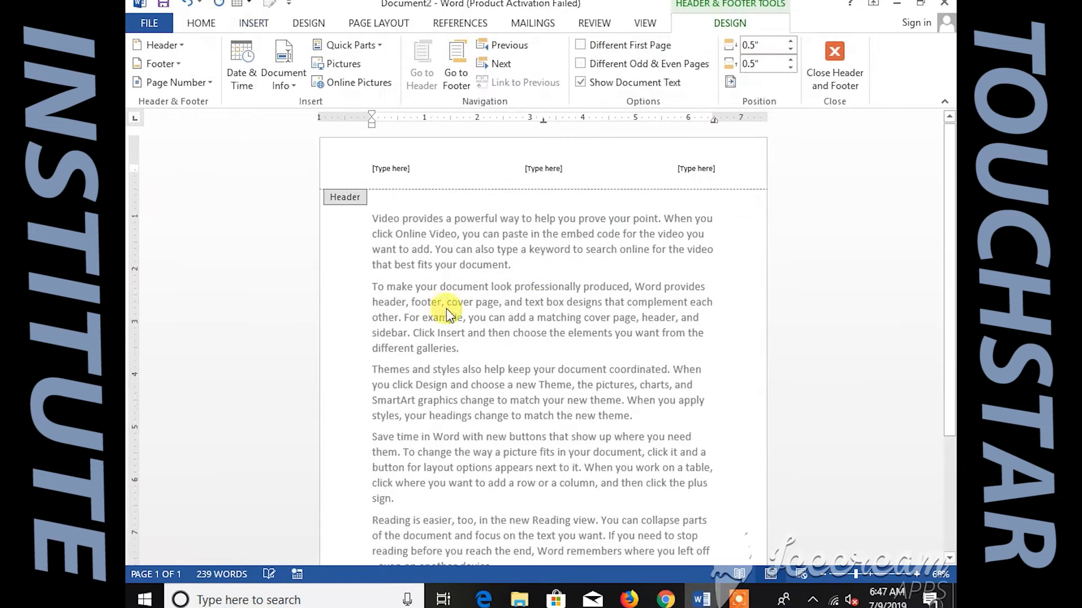
# - Scroll through the page to check the new three-placeholder header above the sample text
pyautogui.scroll(-3, 429, 327)
pyautogui.scroll(-1, 415, 343)
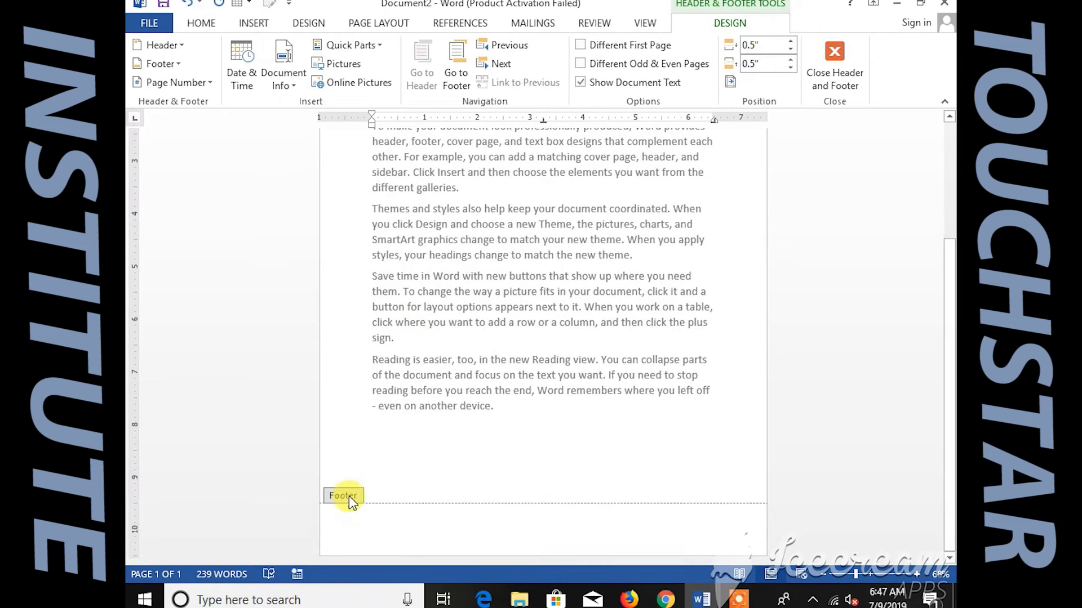
pyautogui.scroll(3, 353, 495)
pyautogui.scroll(1, 352, 395)
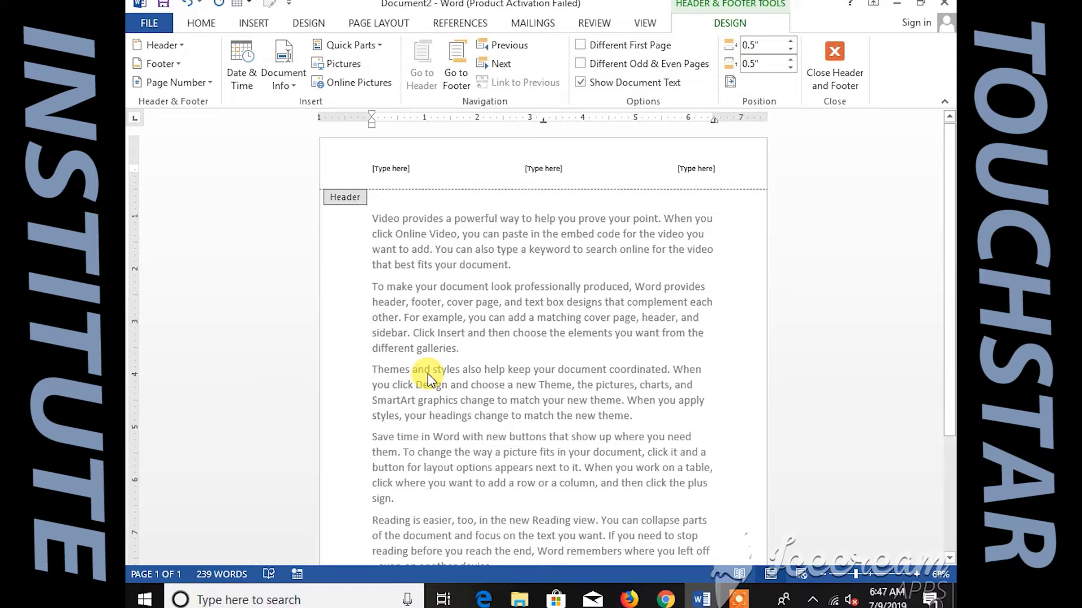
# - Type TouchStar, Book1 and Karachi into the header's left, middle and right slots
pyautogui.click(383, 169)
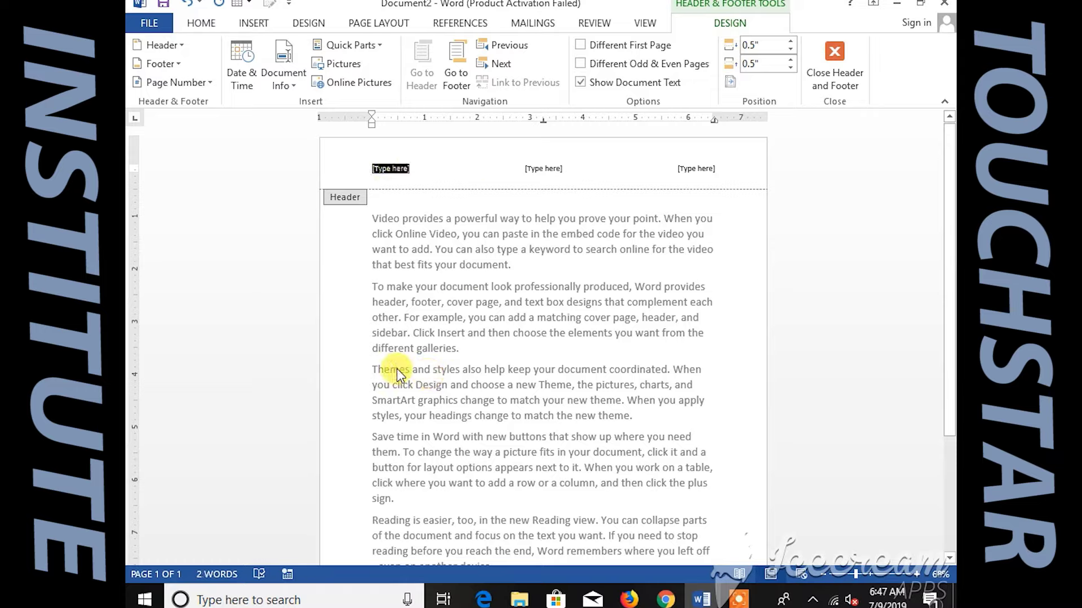
pyautogui.write('TouchStar')
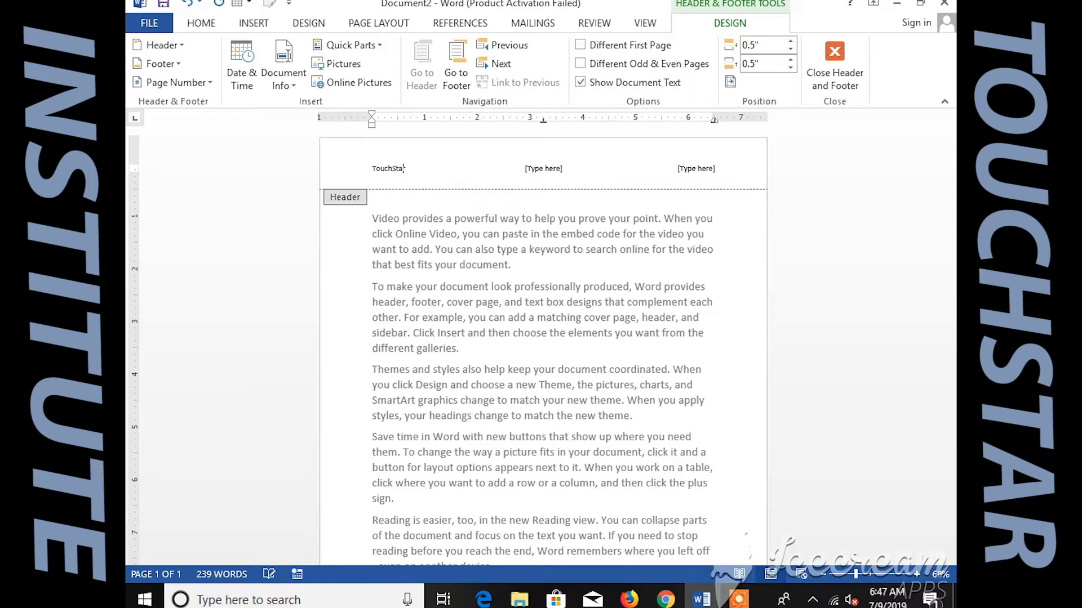
pyautogui.click(531, 168)
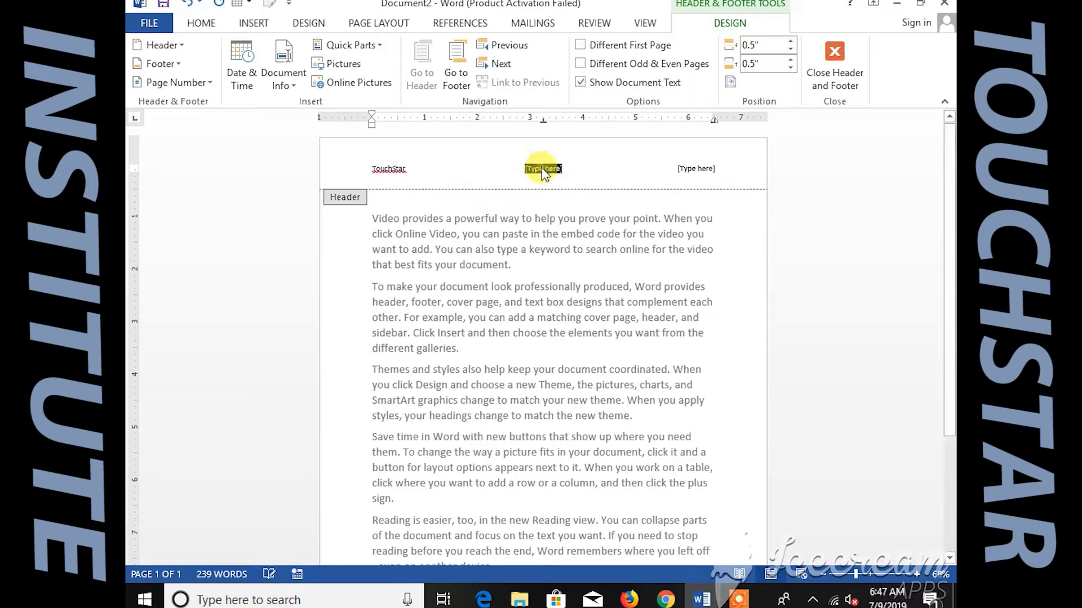
pyautogui.write('Book')
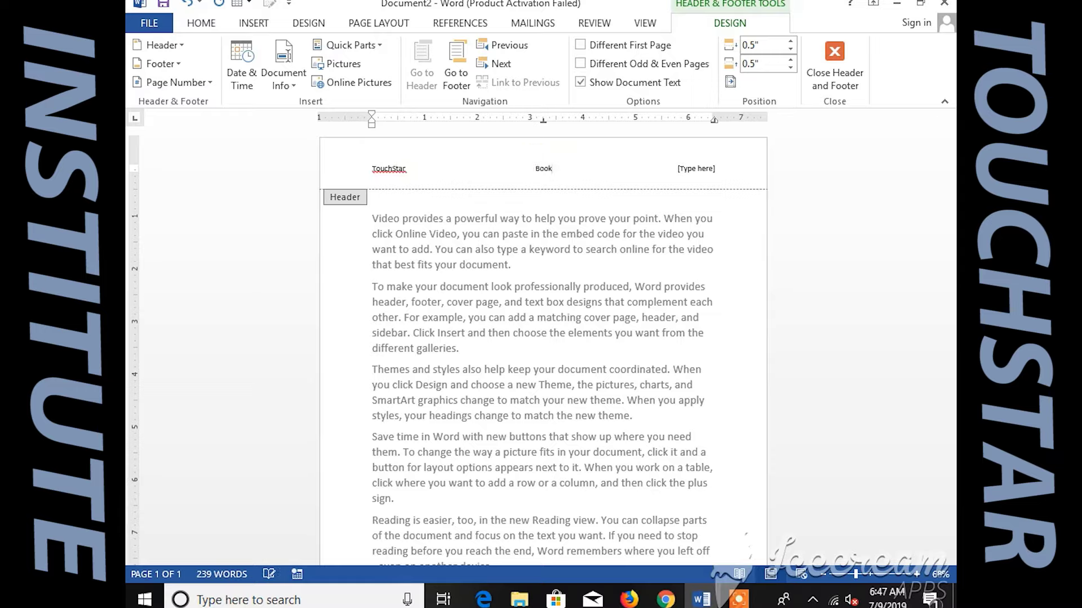
pyautogui.write('1')
pyautogui.click(694, 168)
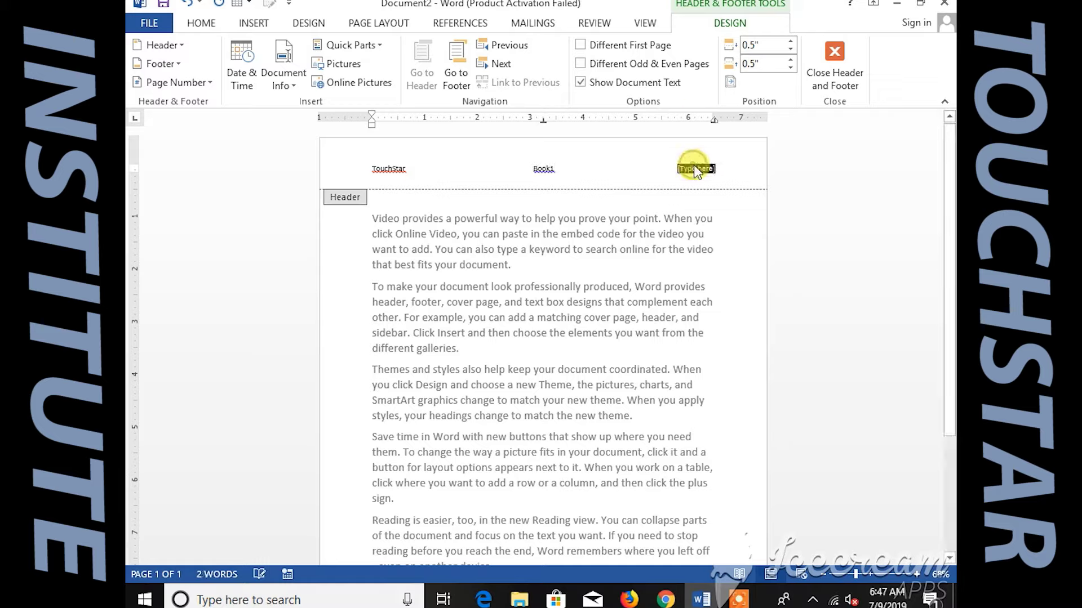
pyautogui.write('Karachi')
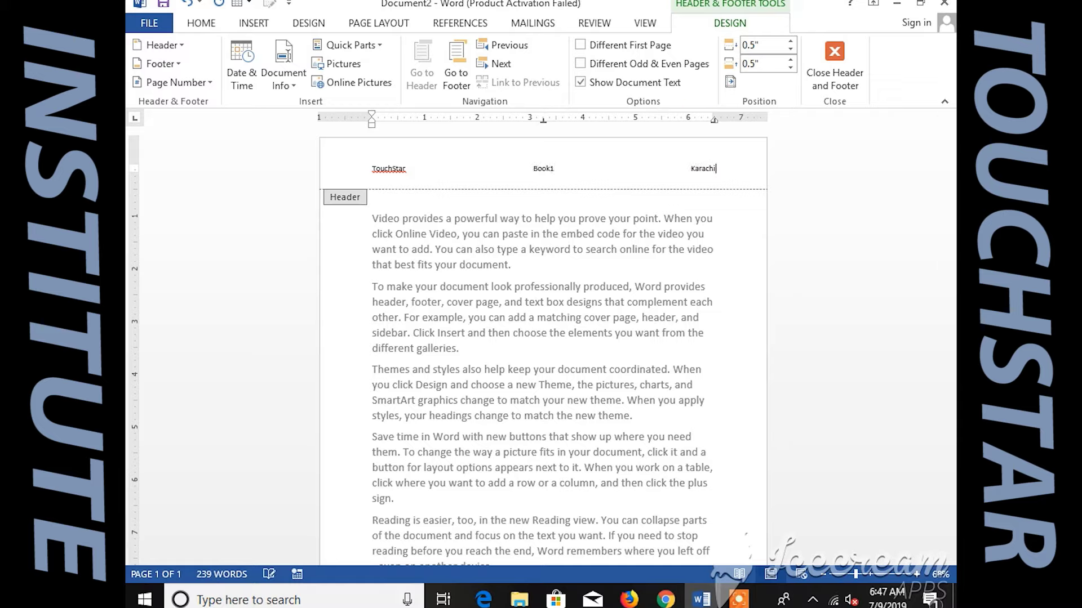
# - Correct the spelling of TouchStar to 'Touch Star' using the spelling suggestion
pyautogui.rightClick(394, 169)
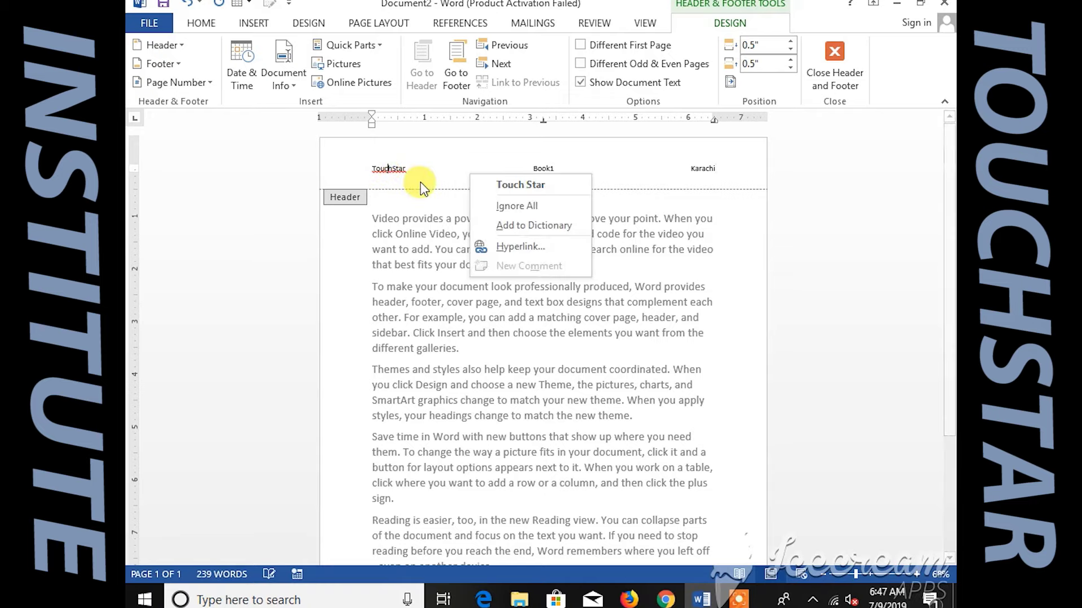
pyautogui.click(509, 185)
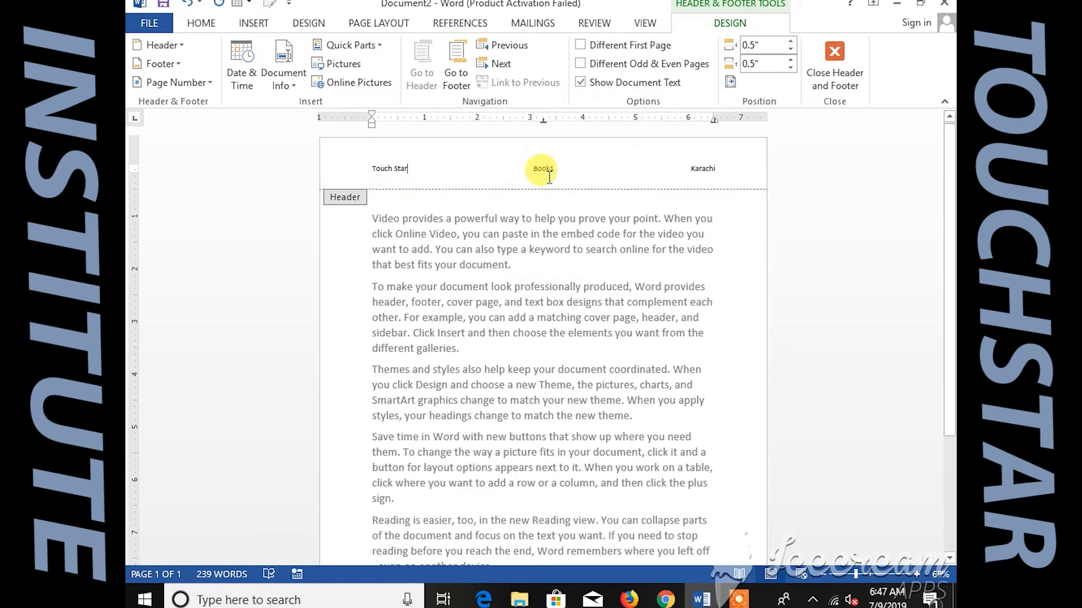
pyautogui.scroll(-5, 570, 299)
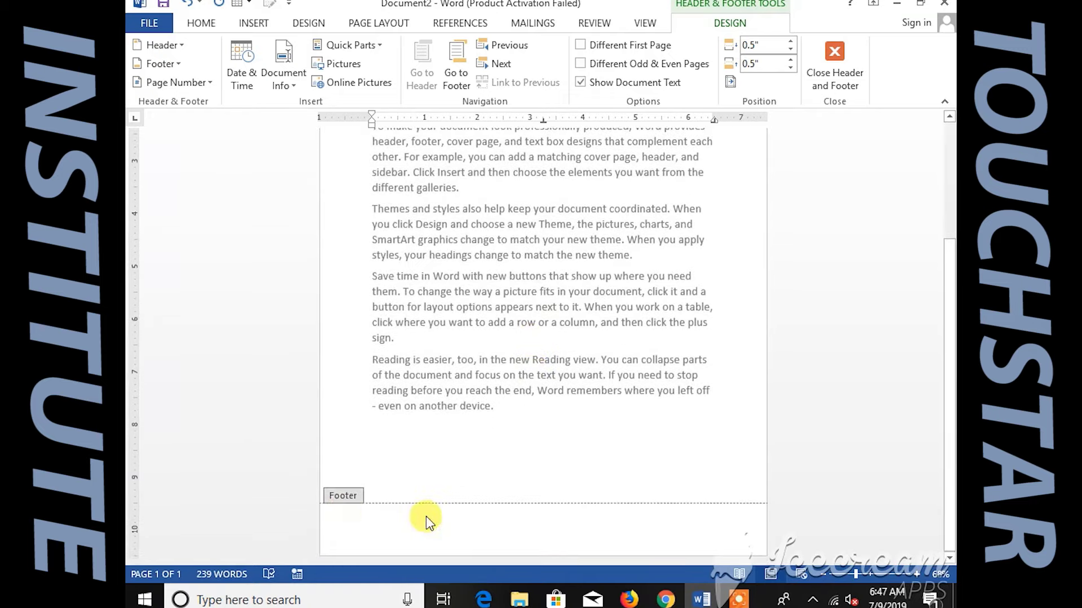
# - Enter 'Contact:' with the phone number, followed by ' | Address :', in the footer
pyautogui.click(407, 532)
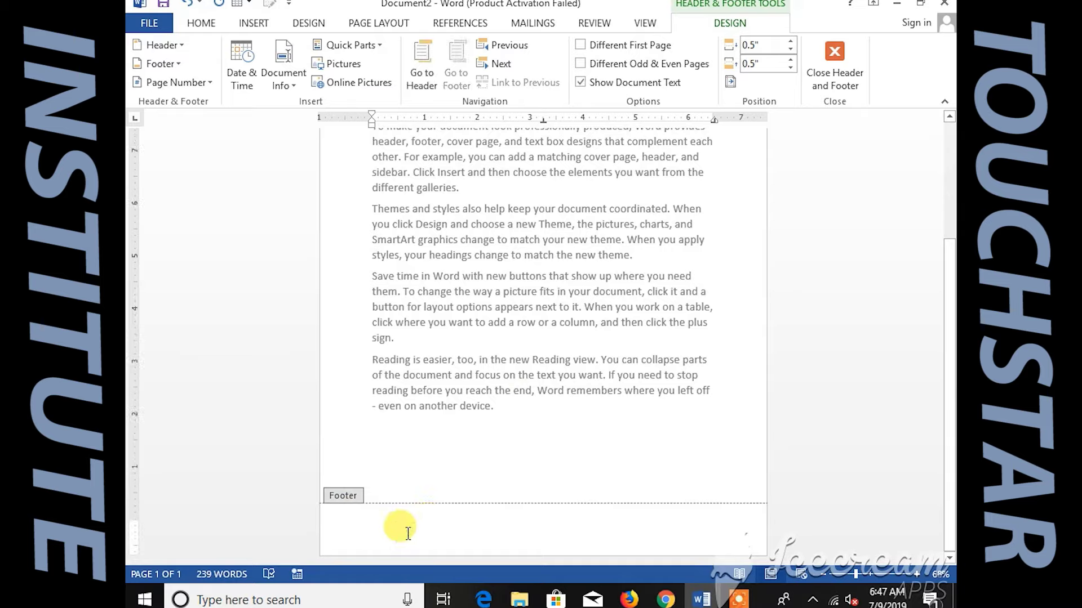
pyautogui.write('Contav')
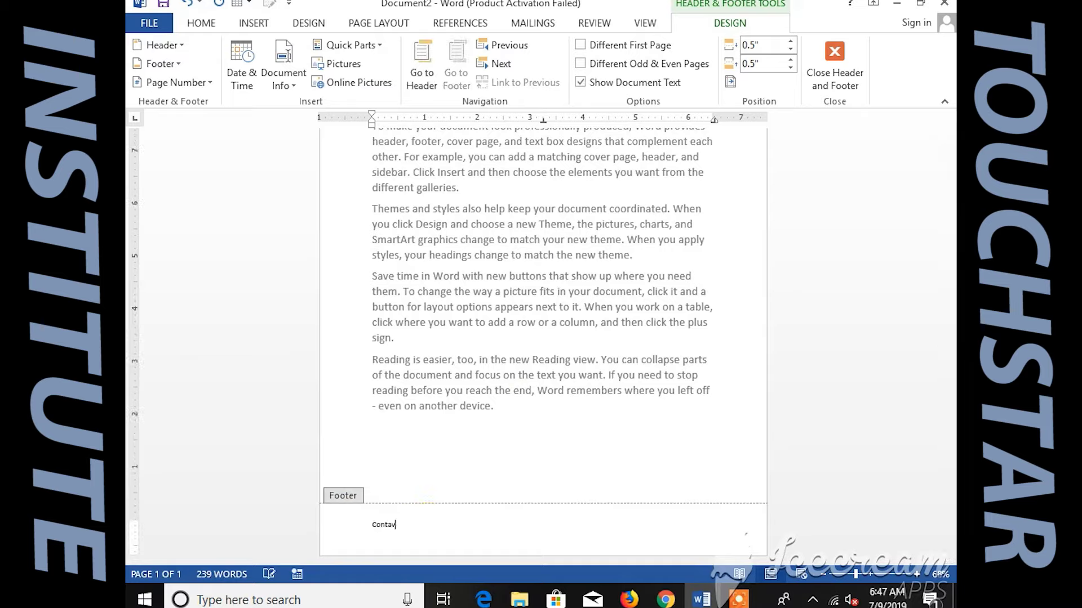
pyautogui.press('BackSpace')
pyautogui.write('ct')
pyautogui.scroll(2, 540, 420)
pyautogui.scroll(-2, 540, 422)
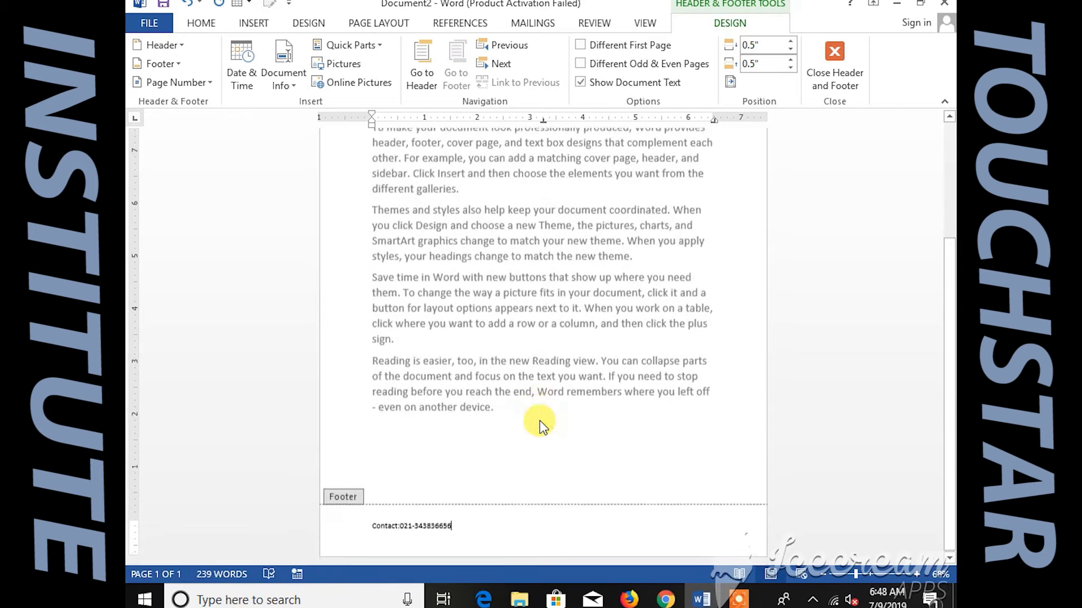
pyautogui.write('| Address :')
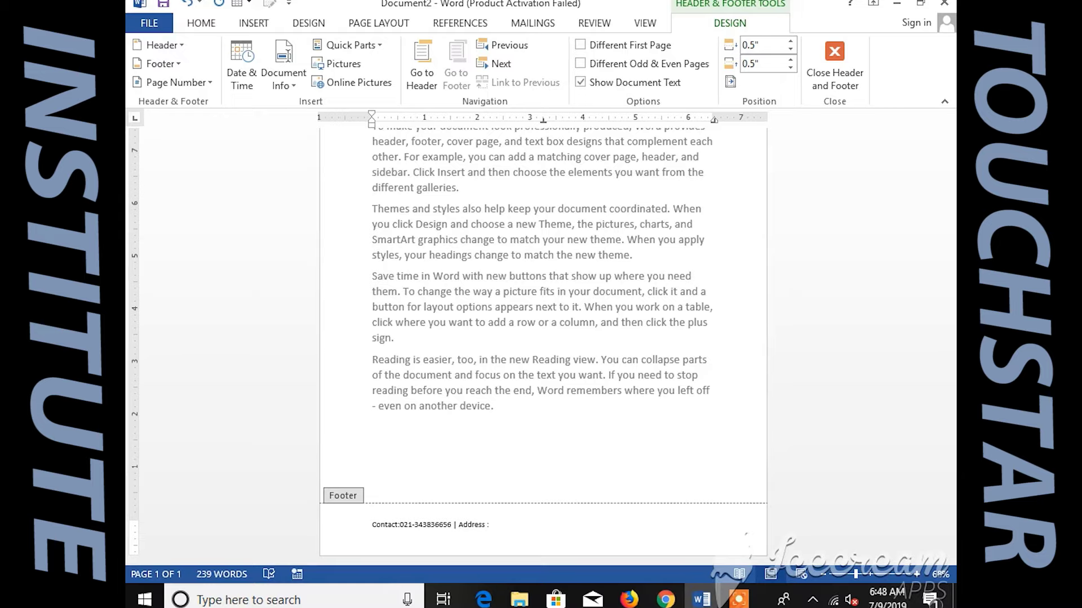
pyautogui.scroll(4, 569, 508)
pyautogui.scroll(1, 555, 316)
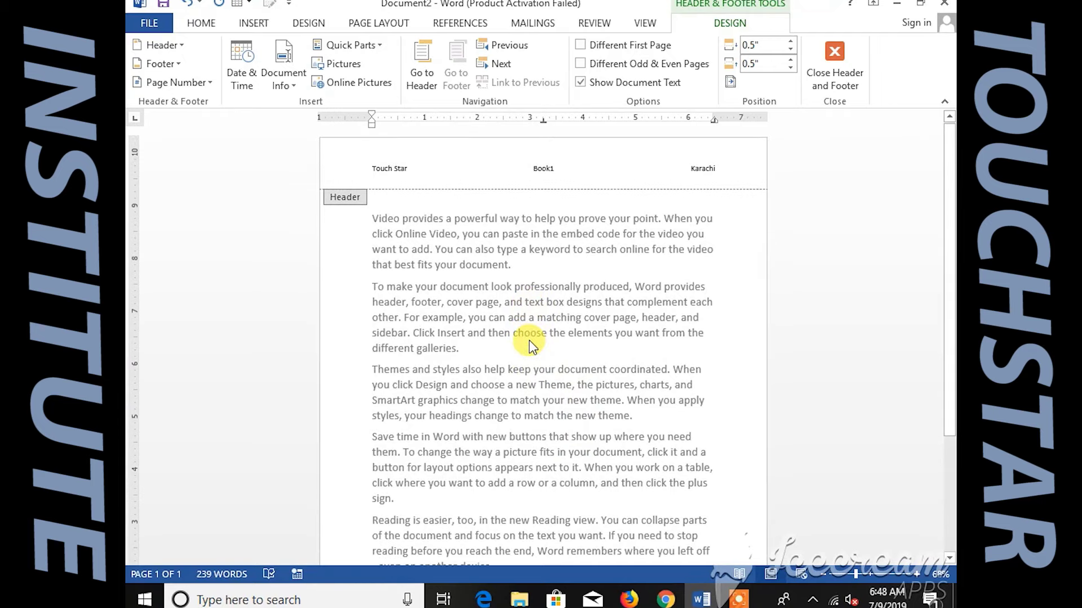
pyautogui.scroll(-1, 529, 340)
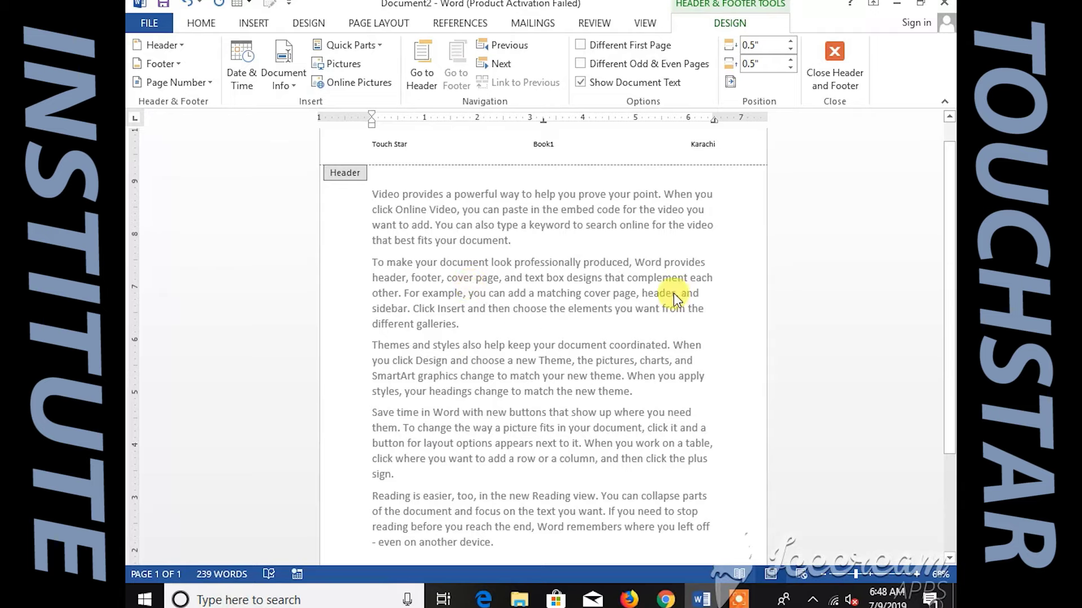
pyautogui.click(849, 69)
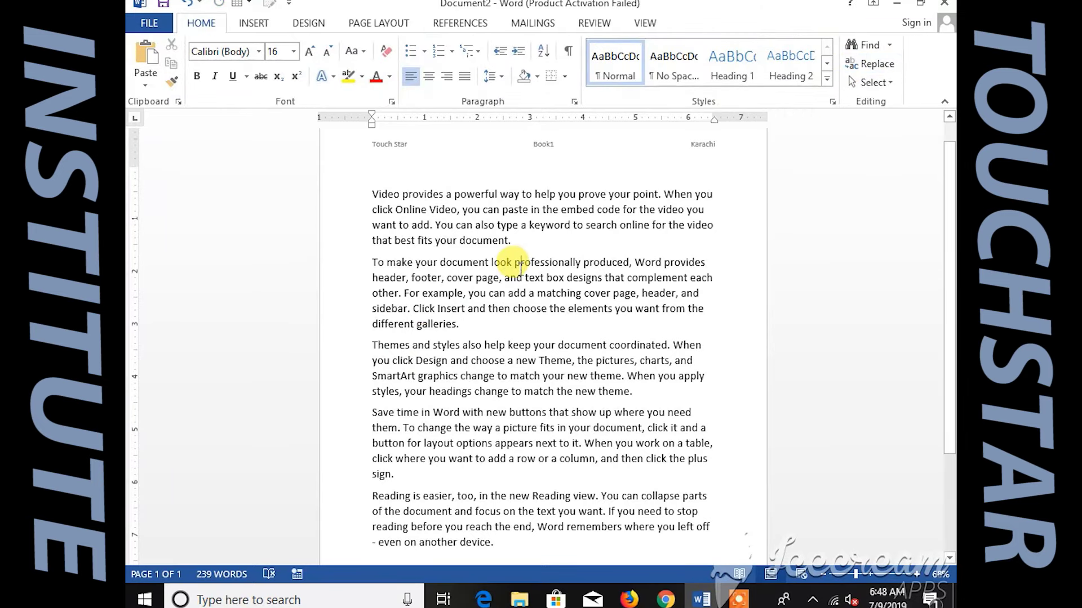
pyautogui.scroll(2, 507, 254)
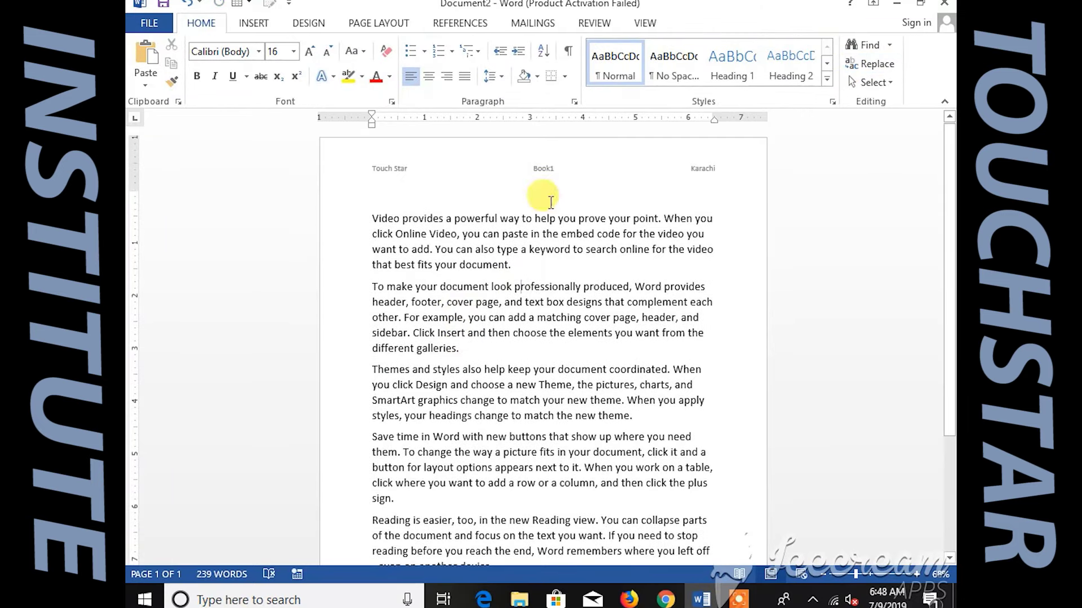
pyautogui.doubleClick(414, 171)
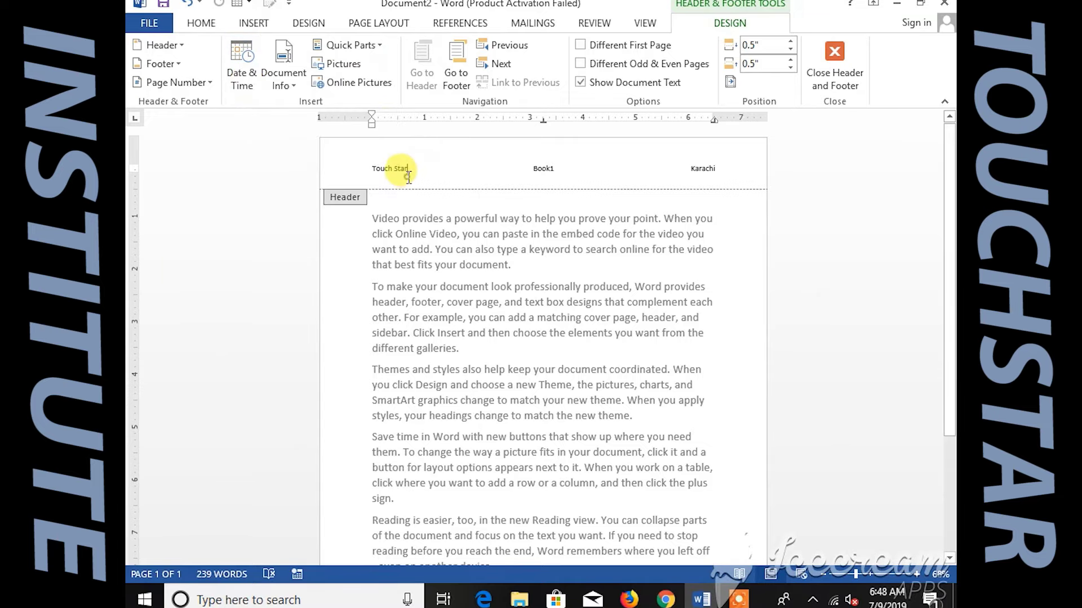
pyautogui.scroll(-3, 460, 340)
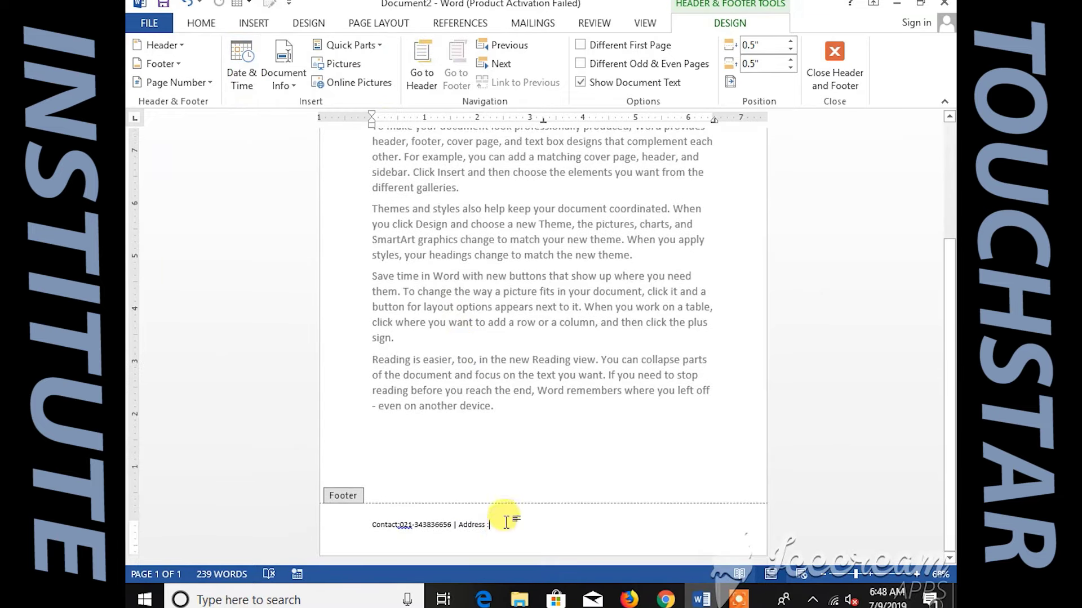
# - Insert the date 'Tuesday, July 9, 2019' into the footer, then return to the header
pyautogui.click(252, 72)
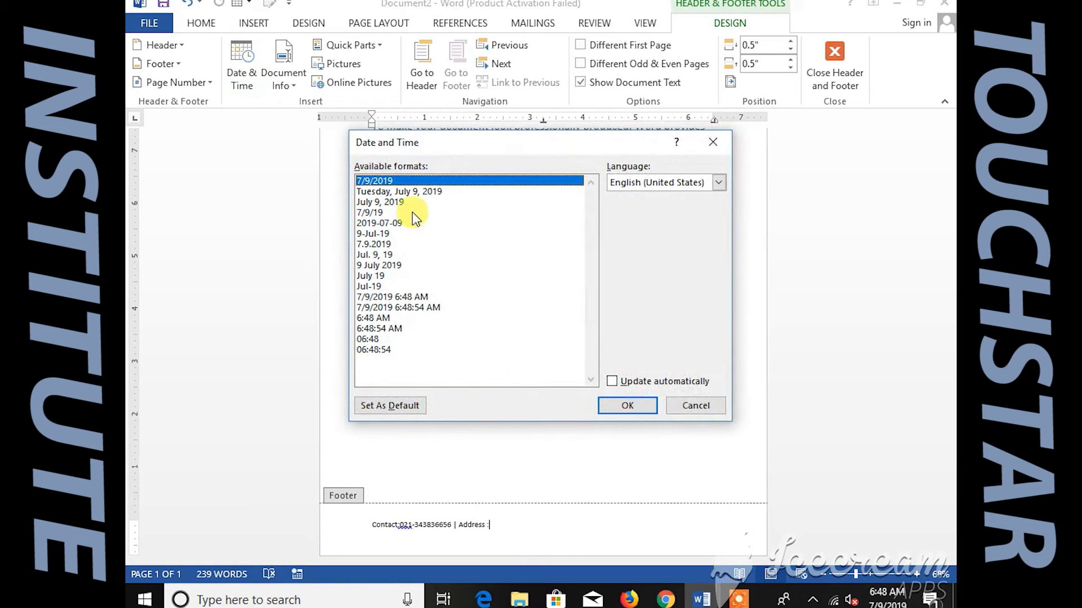
pyautogui.click(420, 191)
pyautogui.click(627, 406)
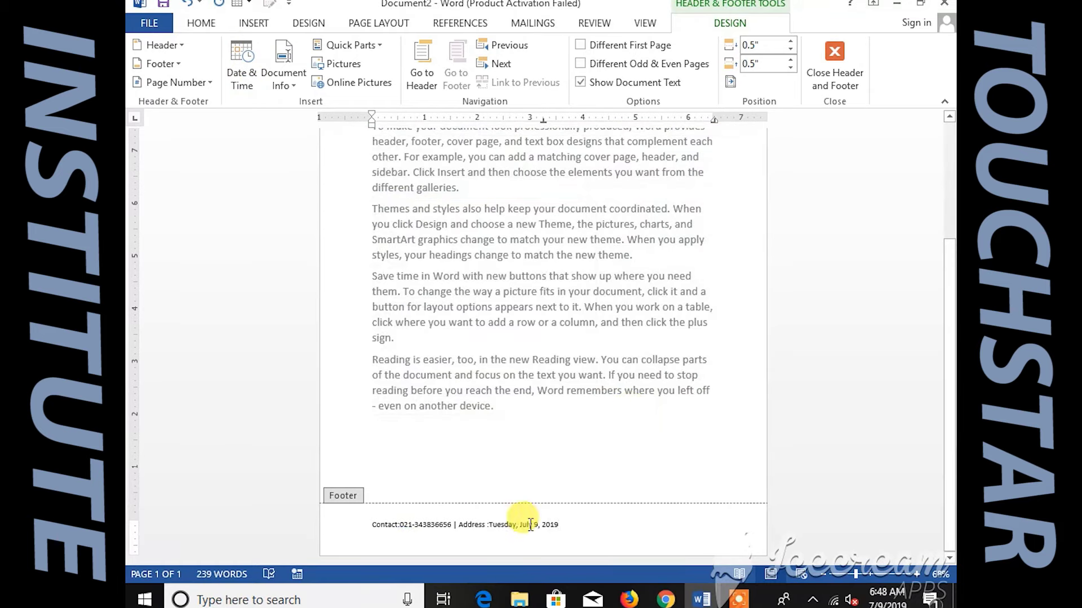
pyautogui.click(422, 79)
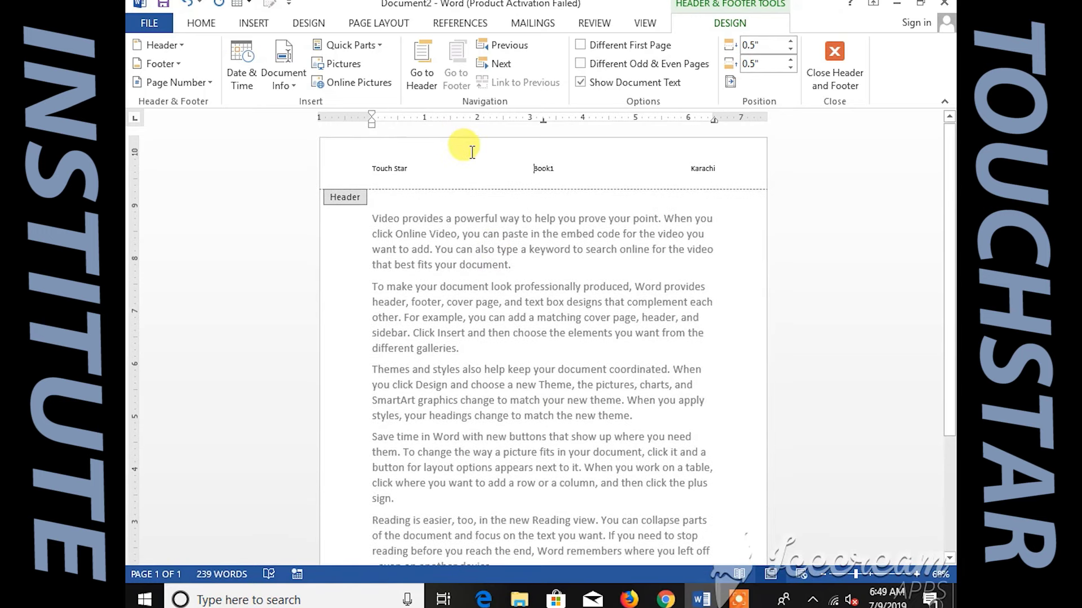
# - Select and delete Book1 from the centre of the header
pyautogui.click(282, 83)
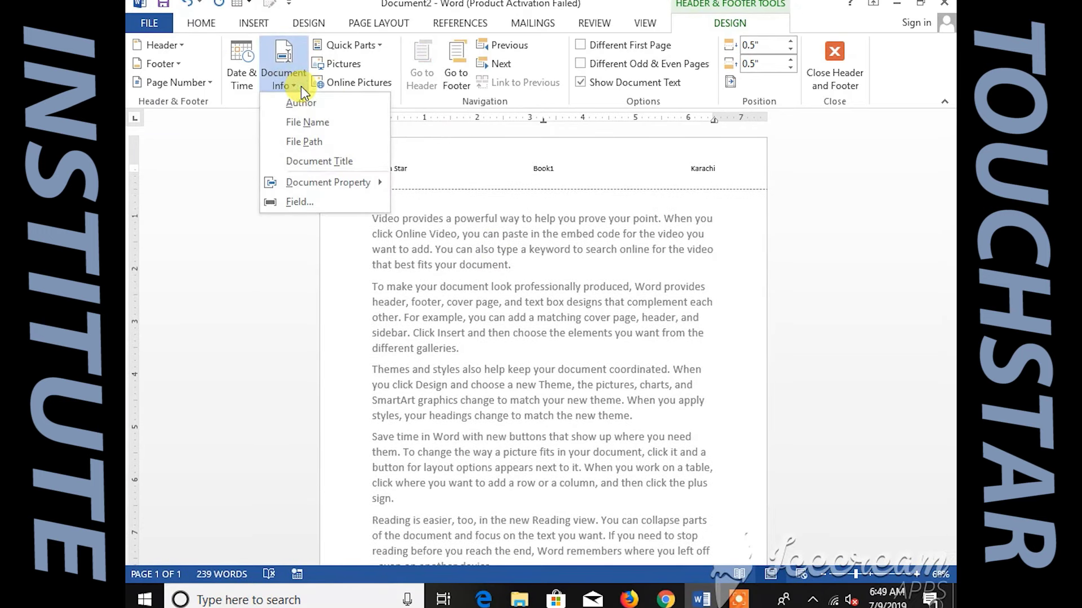
pyautogui.click(644, 160)
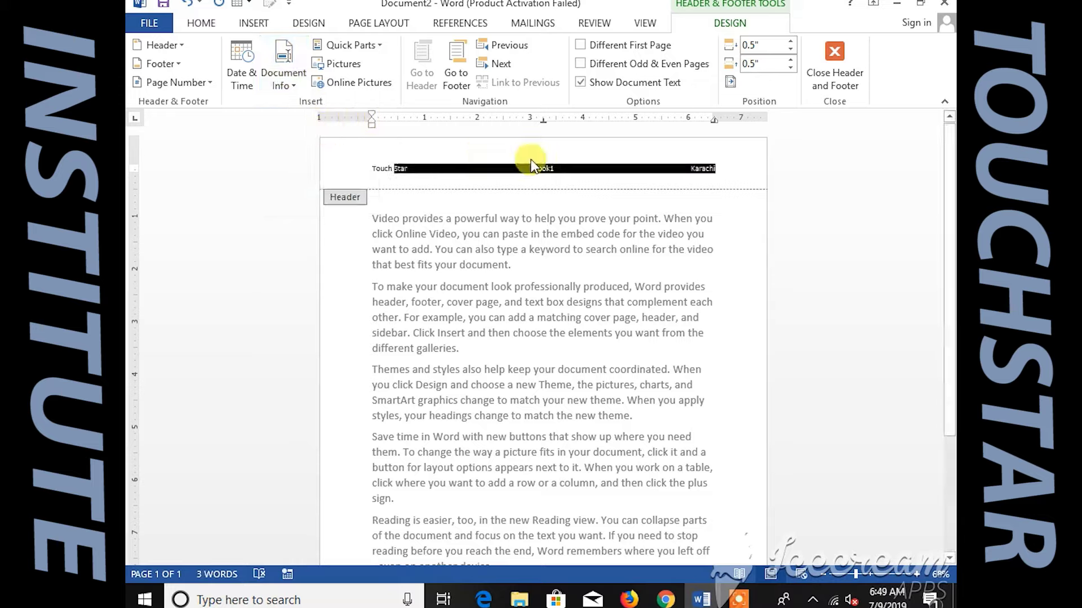
pyautogui.tripleClick(541, 170)
pyautogui.click(541, 169)
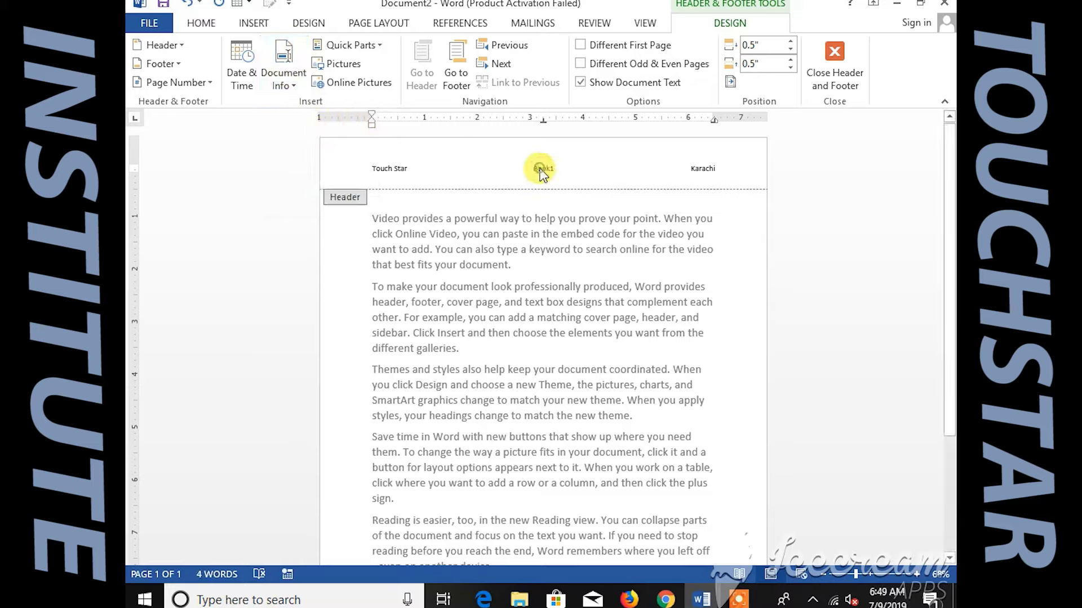
pyautogui.moveTo(551, 168); pyautogui.dragTo(541, 172)
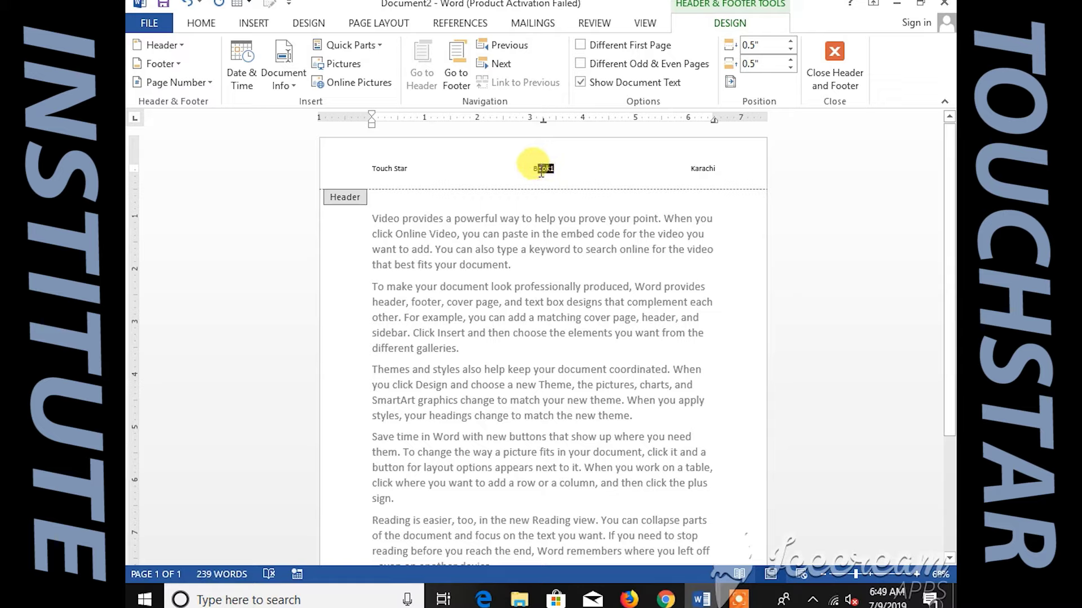
pyautogui.press('Delete')
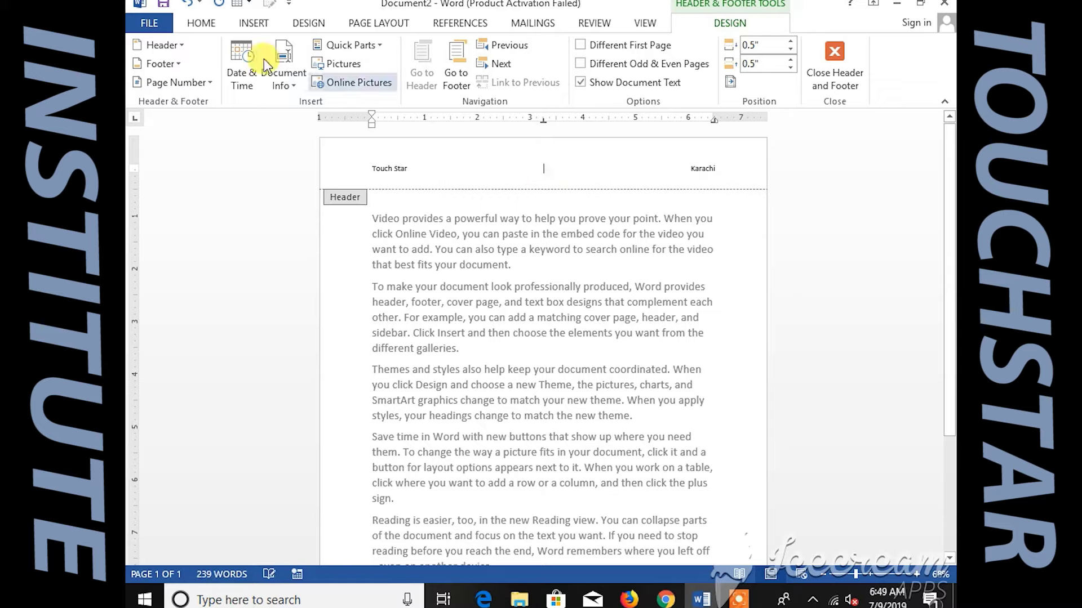
# - Insert the File Name field (Document2) in the header centre and close header editing
pyautogui.click(297, 83)
pyautogui.click(307, 122)
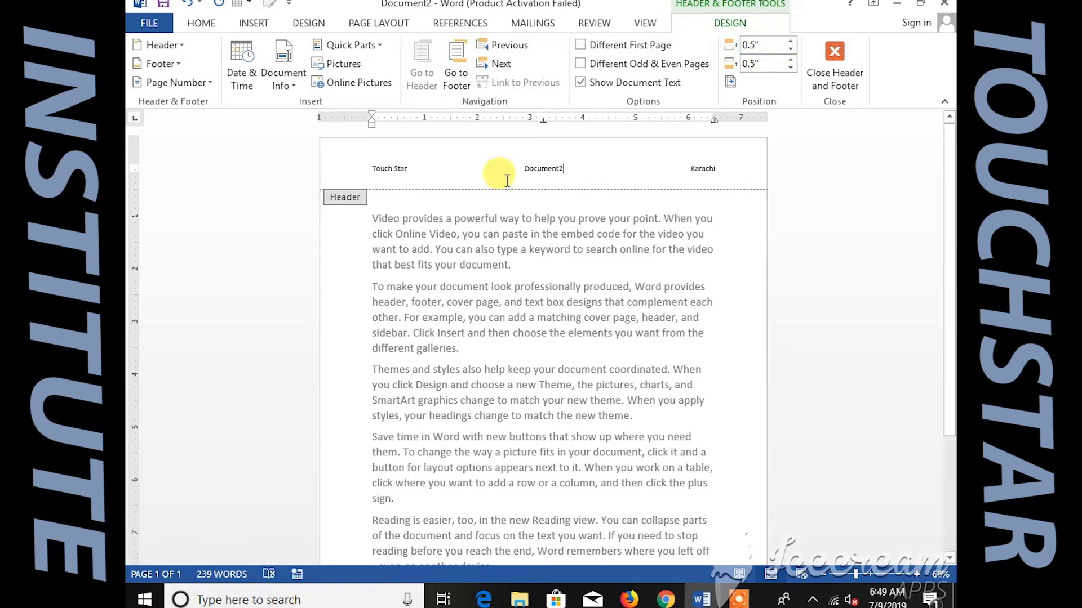
pyautogui.doubleClick(461, 307)
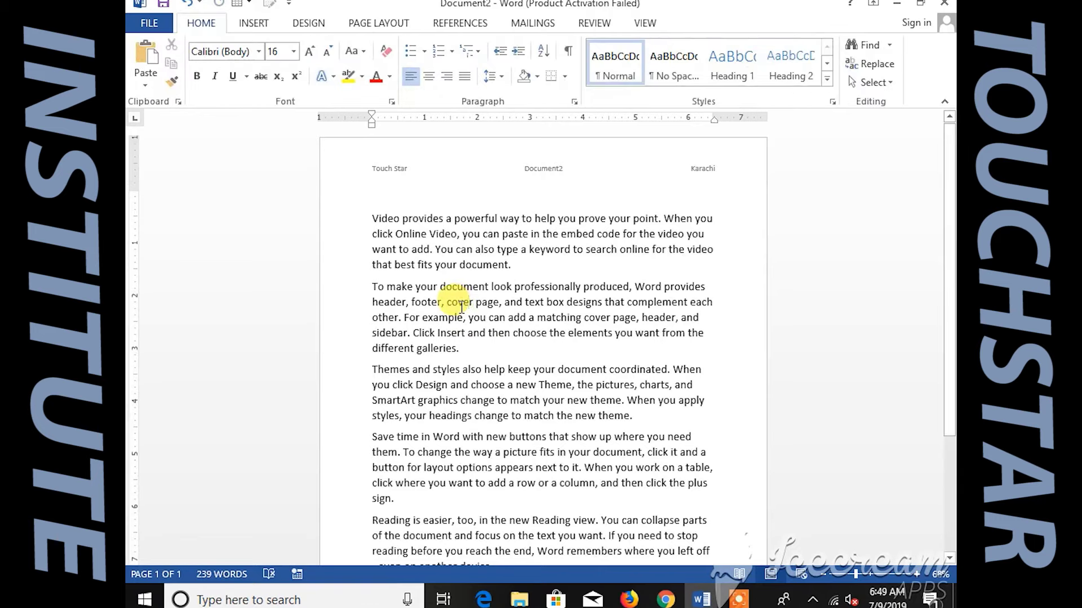
pyautogui.doubleClick(445, 168)
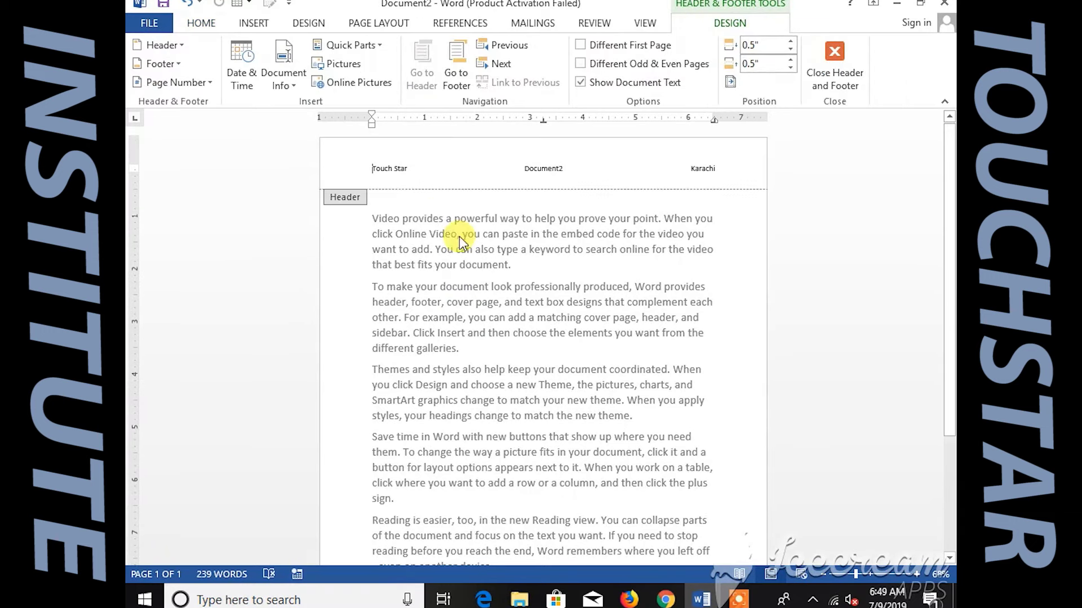
pyautogui.doubleClick(450, 333)
pyautogui.scroll(-1, 507, 360)
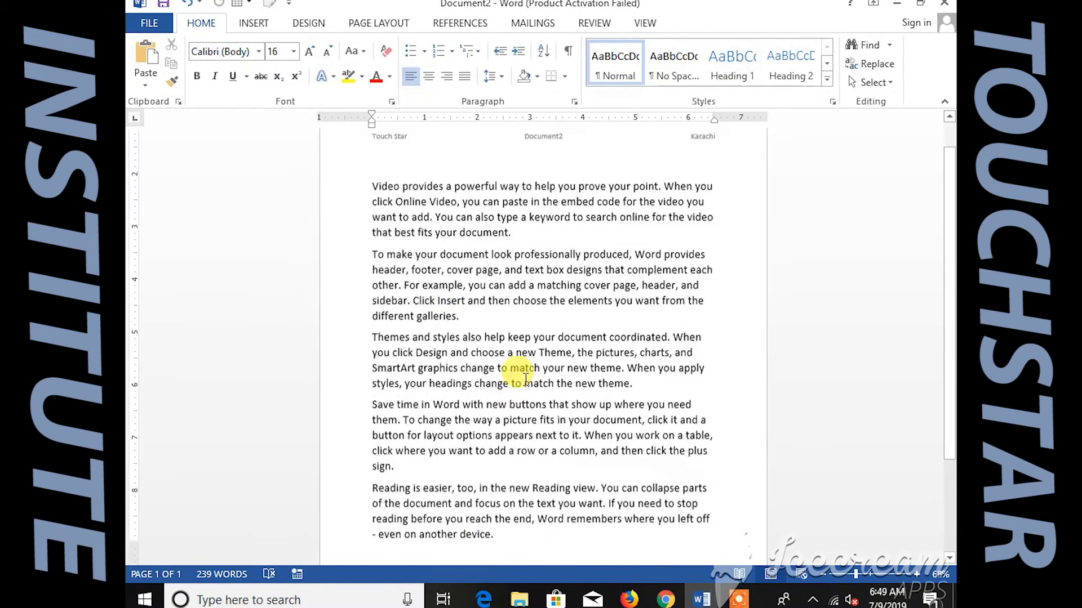
pyautogui.scroll(-4, 525, 379)
pyautogui.click(457, 406)
pyautogui.scroll(2, 511, 407)
pyautogui.scroll(-2, 511, 407)
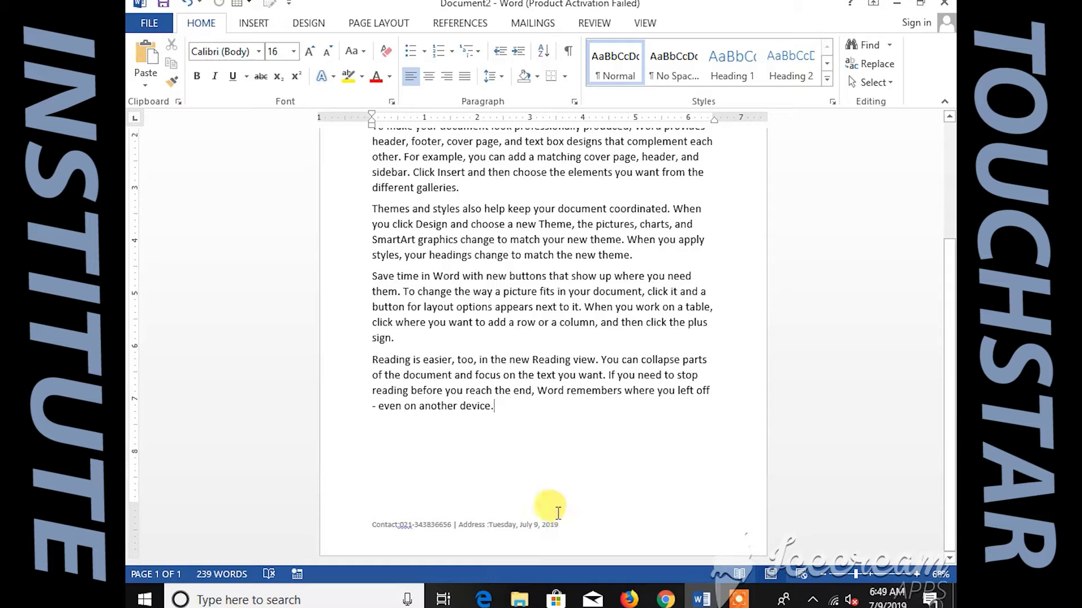
# - Add another batch of =rand sample paragraphs after page 2's text and insert a page break
pyautogui.click(494, 406)
pyautogui.press('Return')
pyautogui.press('Return')
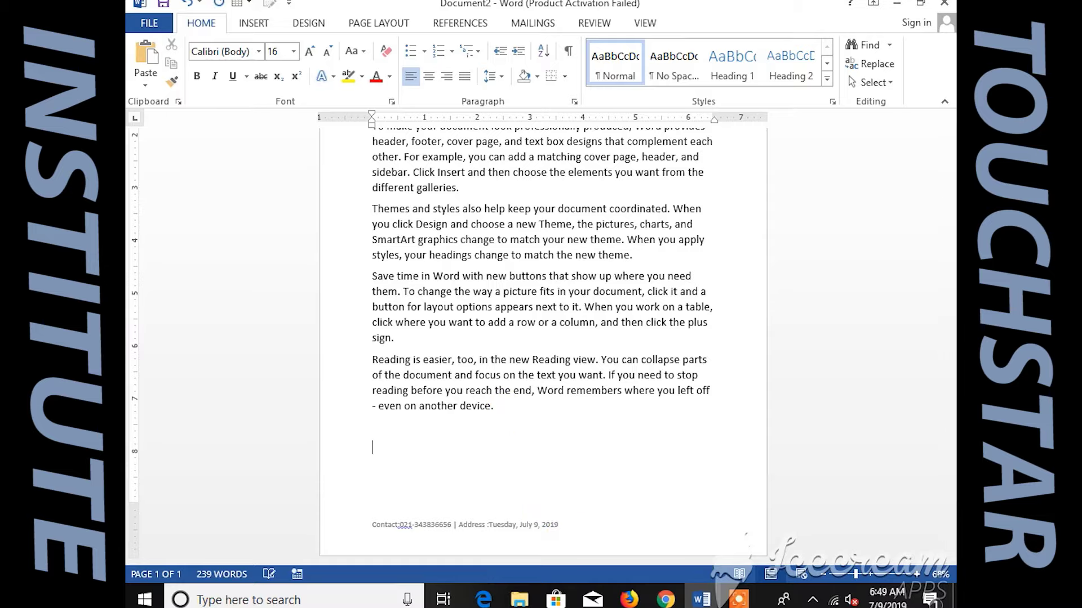
pyautogui.press('Return')
pyautogui.press('Return')
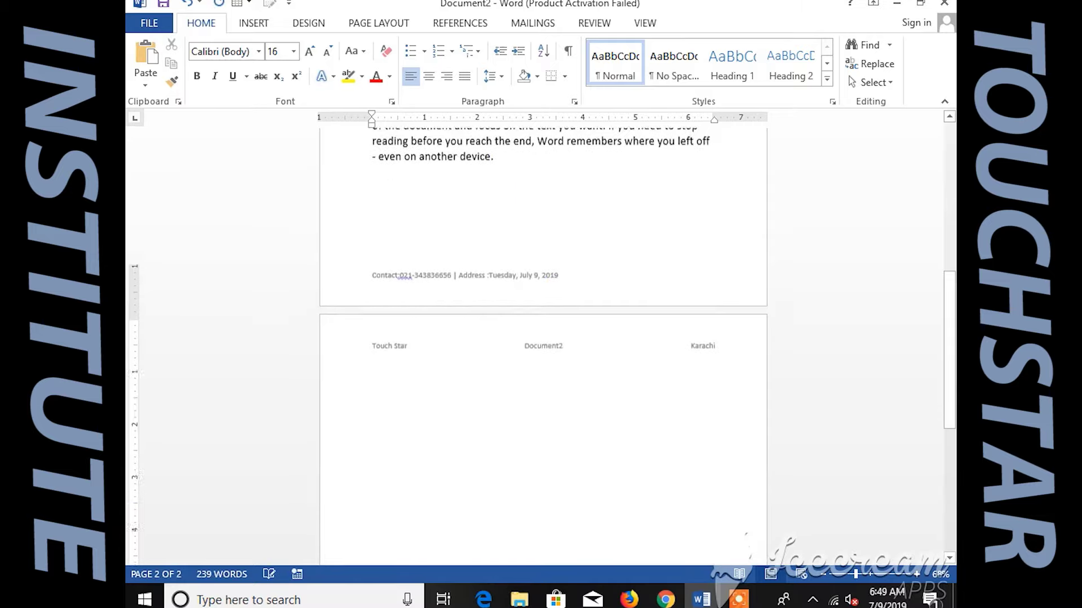
pyautogui.write('=rand(')
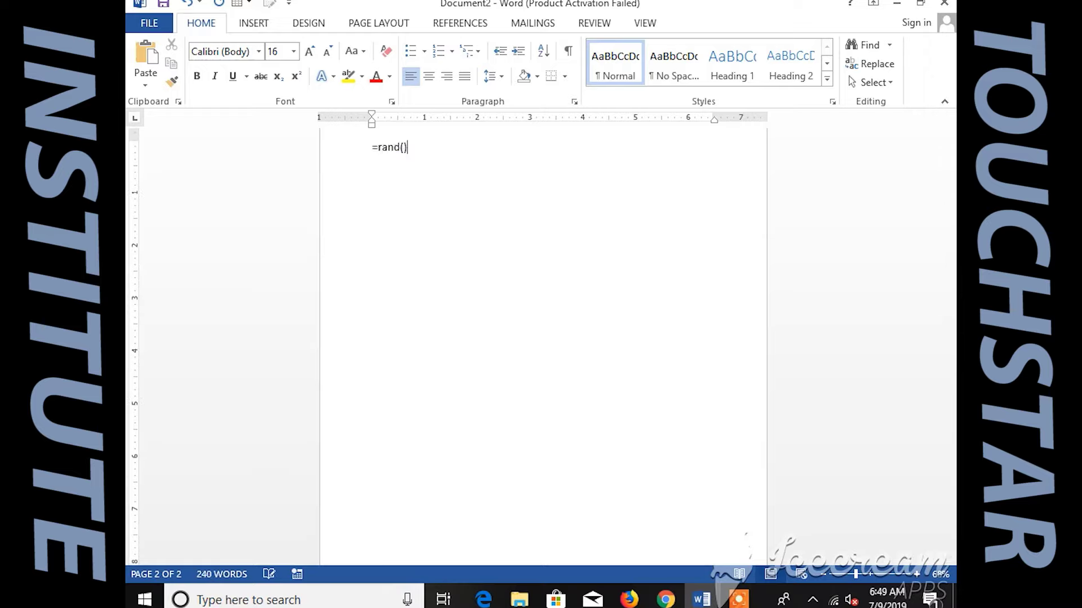
pyautogui.press('Return')
pyautogui.scroll(-2, 511, 483)
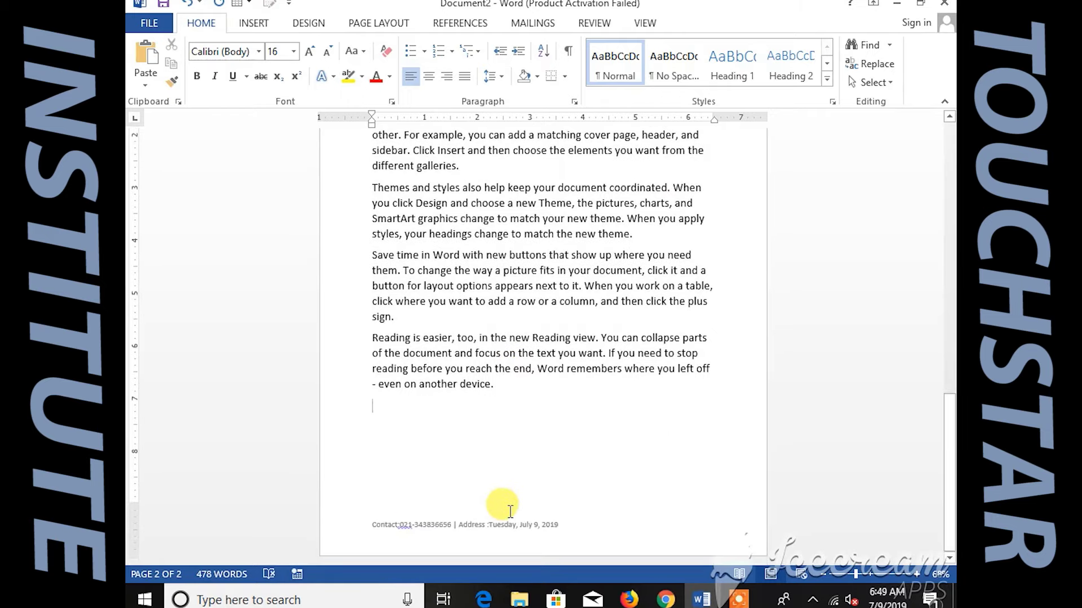
pyautogui.hotkey('ctrl', 'Return')
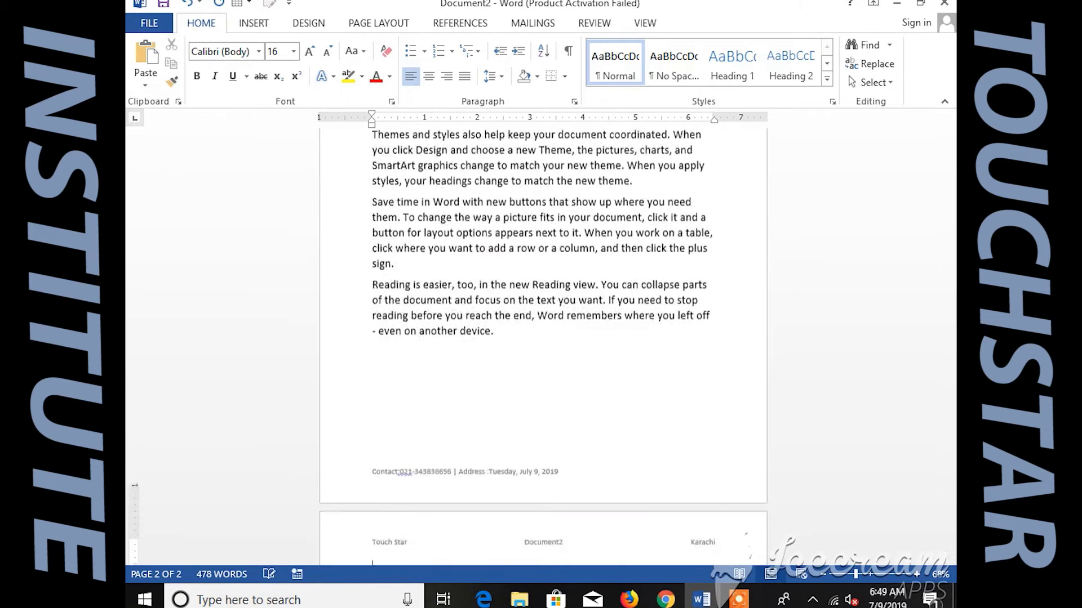
pyautogui.scroll(-3, 510, 508)
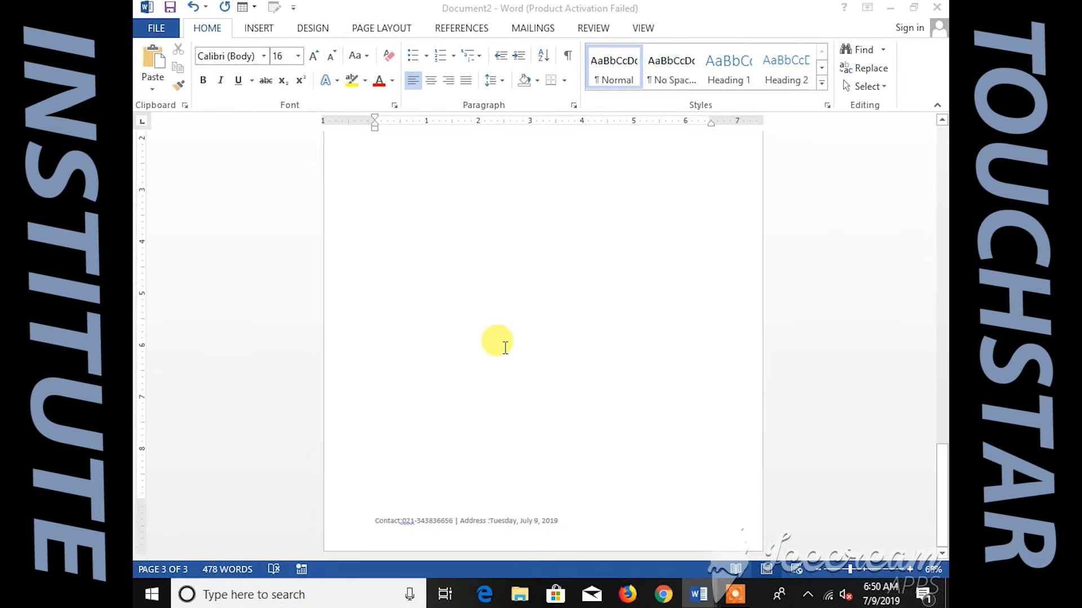
# - Type the page number 1 at the right edge of page 2's footer, then return to the body
pyautogui.click(415, 522)
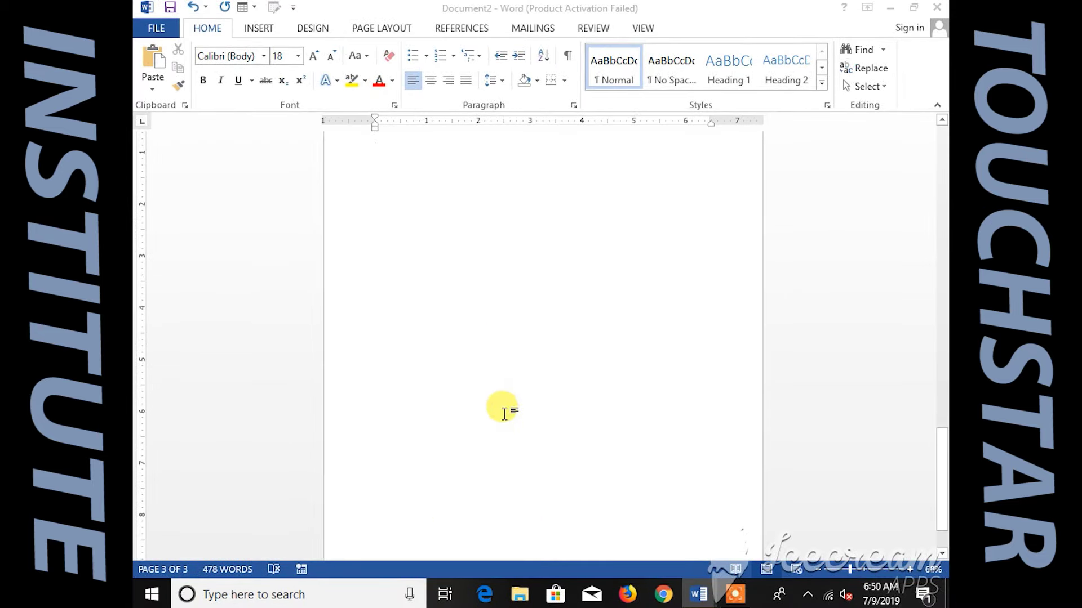
pyautogui.scroll(-5, 504, 414)
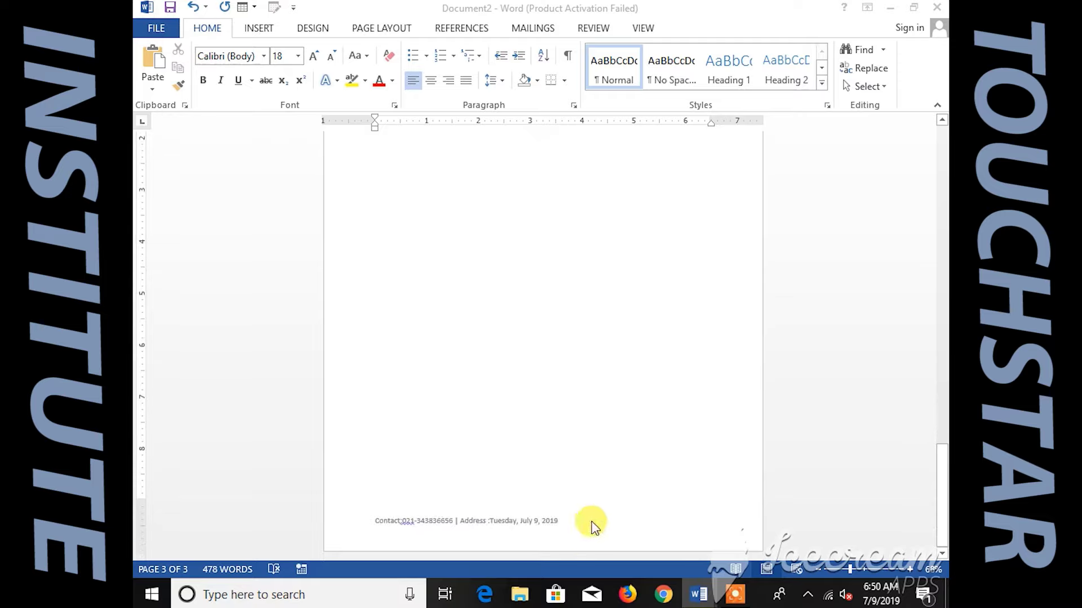
pyautogui.scroll(5, 597, 507)
pyautogui.scroll(3, 597, 496)
pyautogui.scroll(5, 598, 490)
pyautogui.scroll(-3, 595, 459)
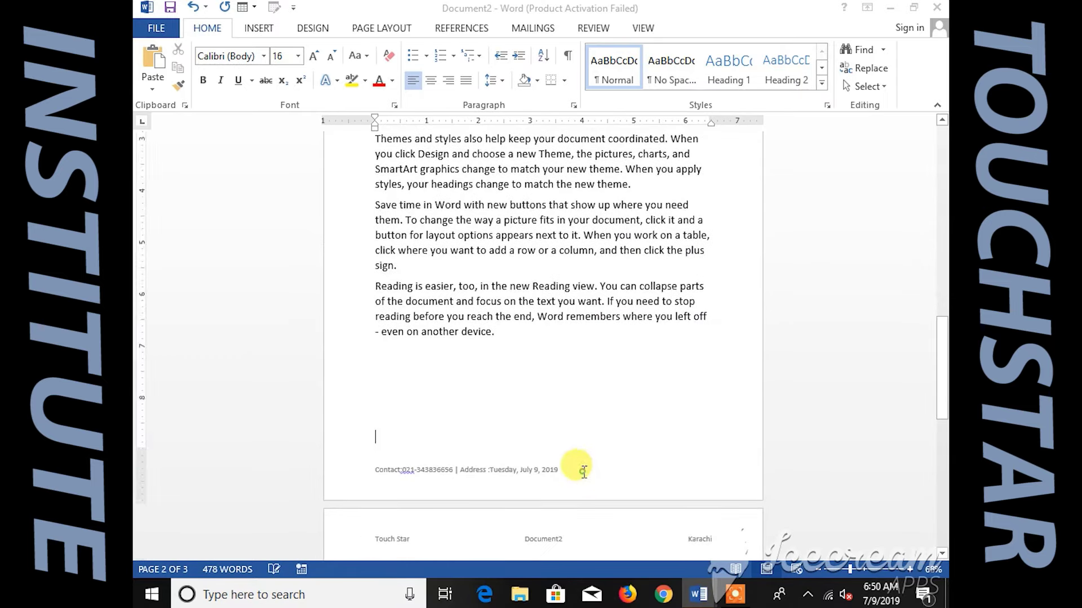
pyautogui.doubleClick(586, 468)
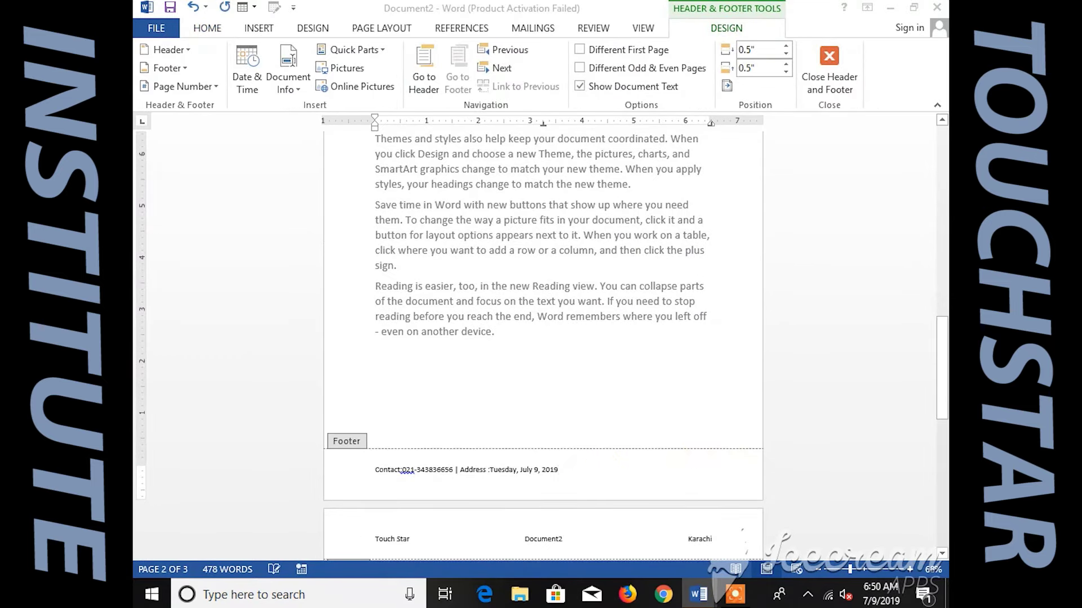
pyautogui.doubleClick(749, 474)
pyautogui.write('1')
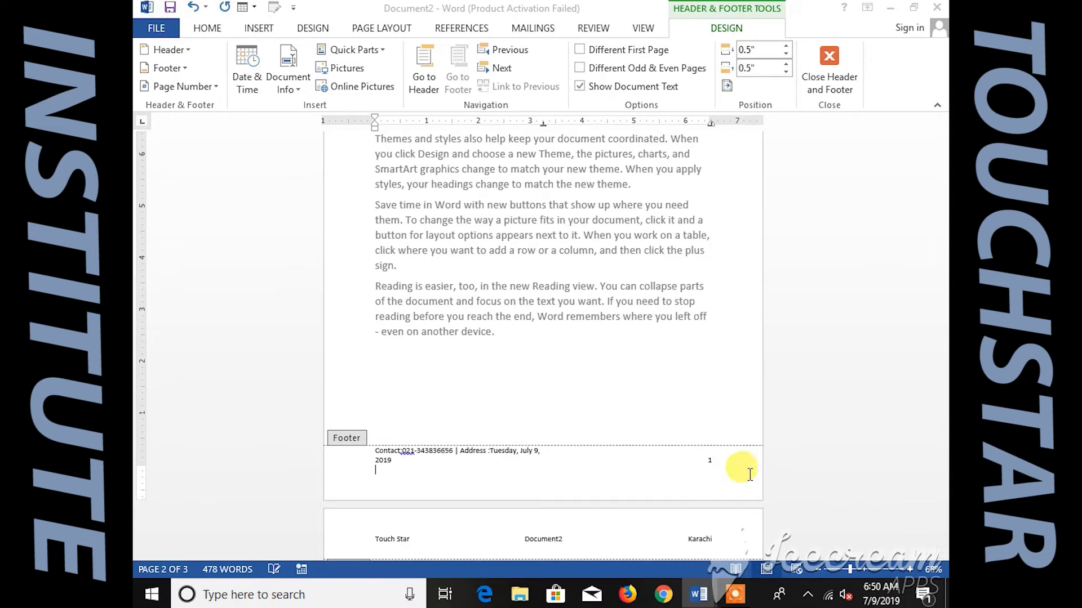
pyautogui.doubleClick(593, 341)
pyautogui.scroll(-4, 648, 383)
pyautogui.scroll(-6, 698, 428)
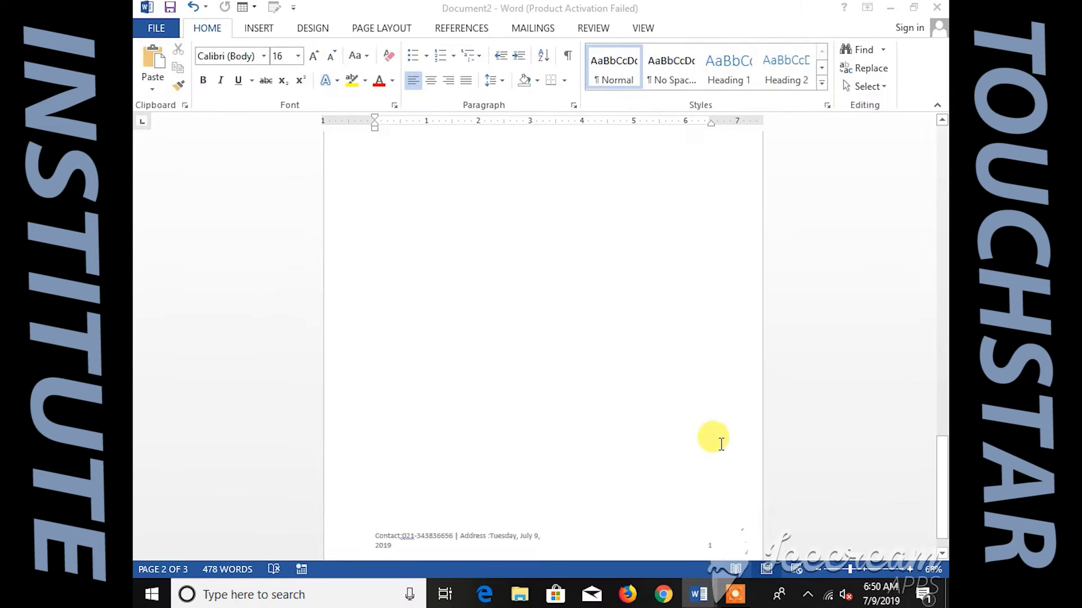
pyautogui.scroll(5, 715, 451)
pyautogui.scroll(4, 708, 507)
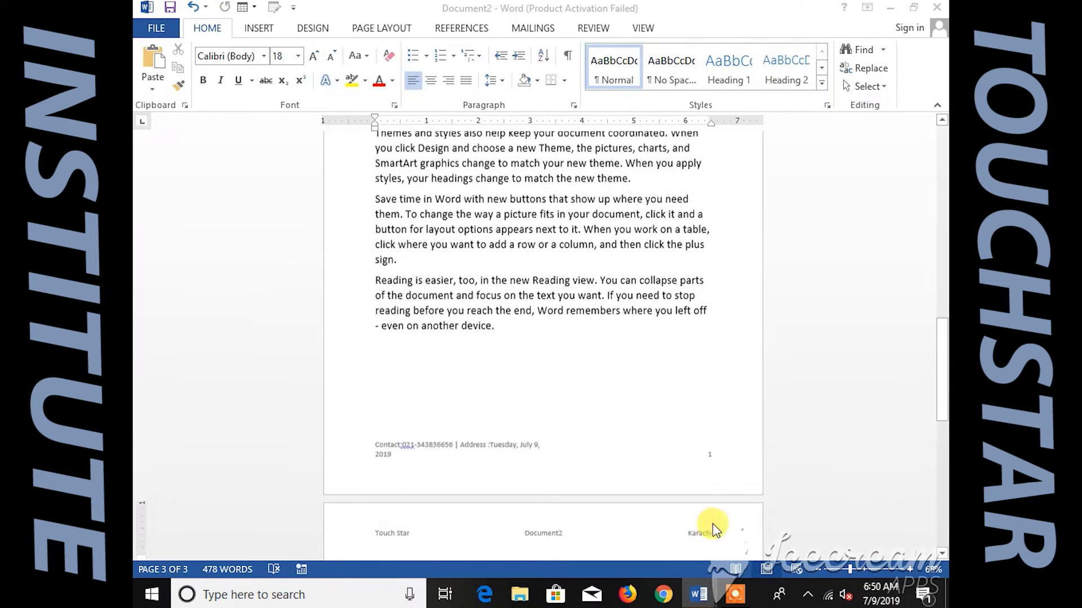
pyautogui.scroll(6, 732, 394)
pyautogui.scroll(3, 778, 253)
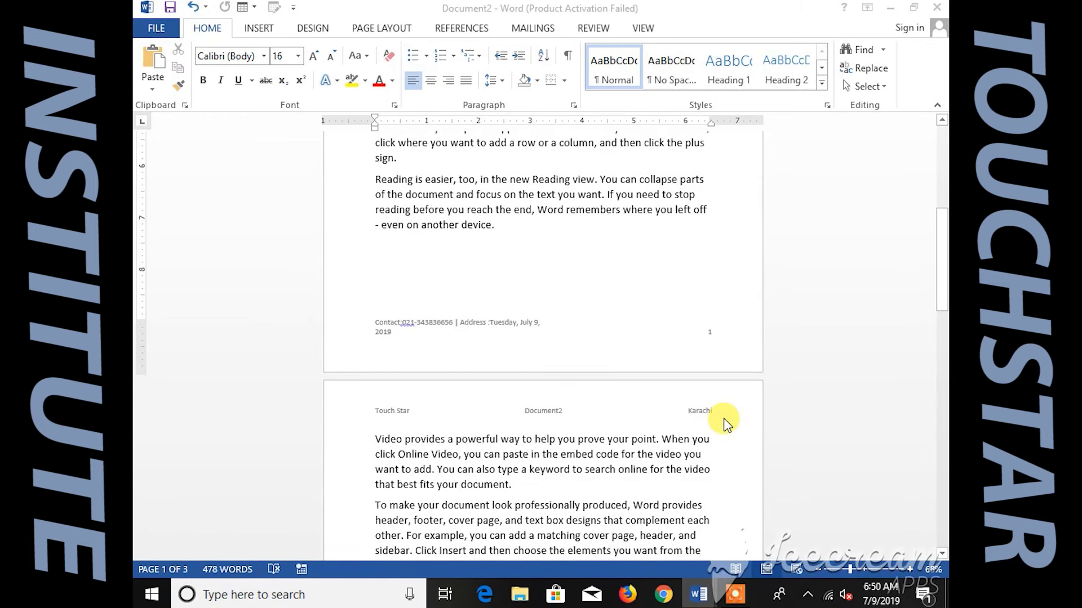
# - Insert an Accent Bar 1 page number at the bottom of the page via Insert > Page Number
pyautogui.doubleClick(699, 338)
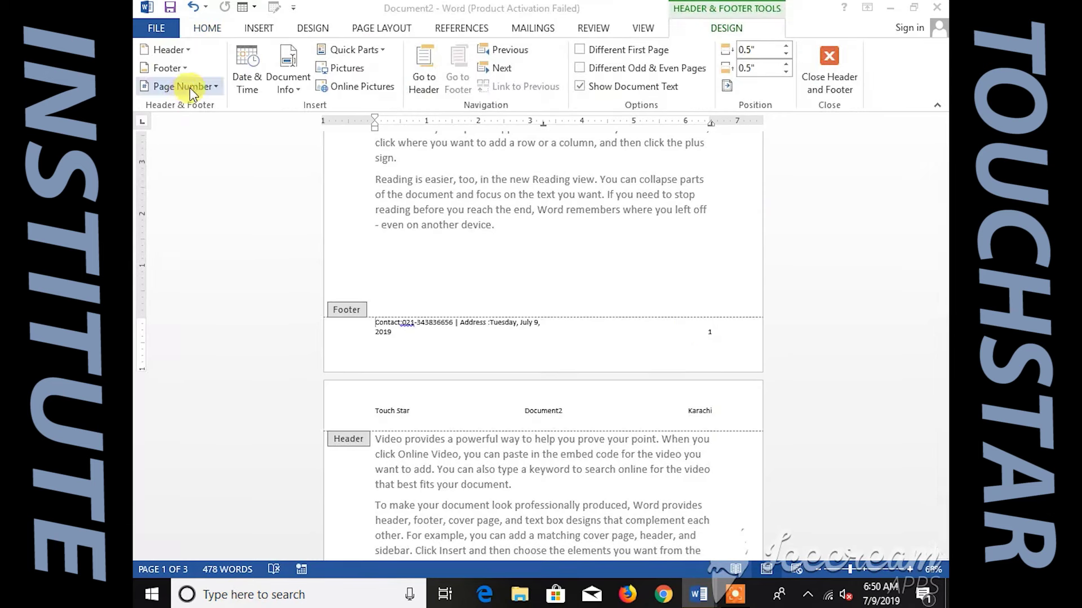
pyautogui.doubleClick(538, 223)
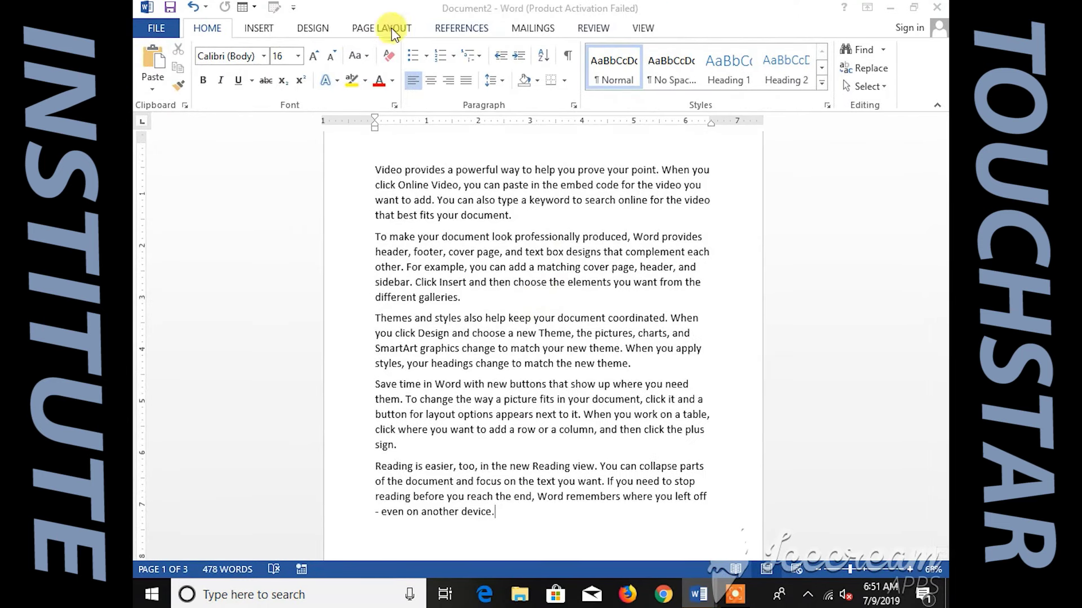
pyautogui.click(262, 30)
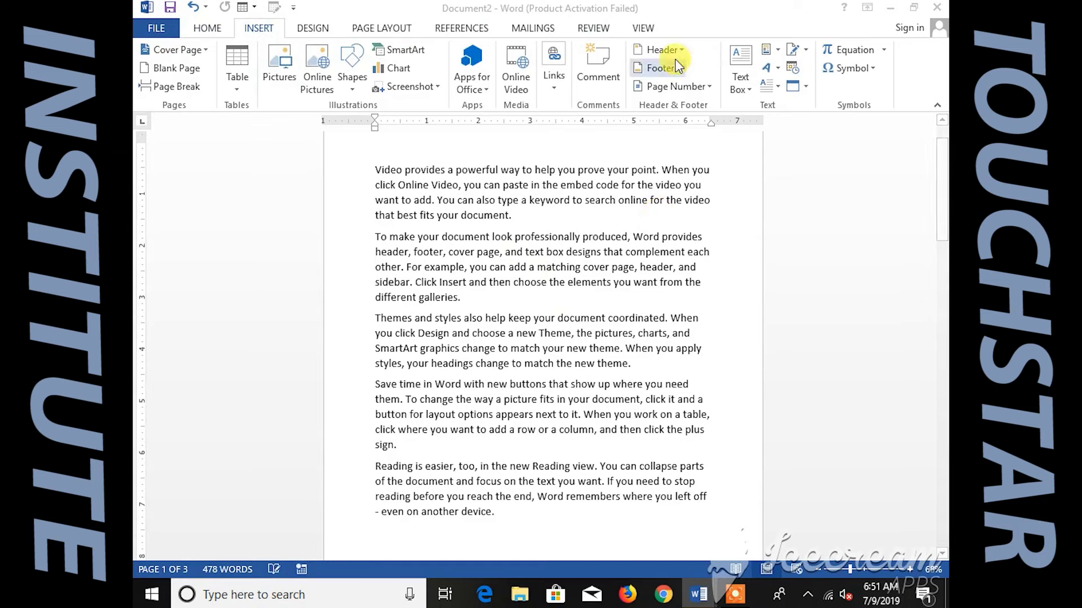
pyautogui.click(713, 88)
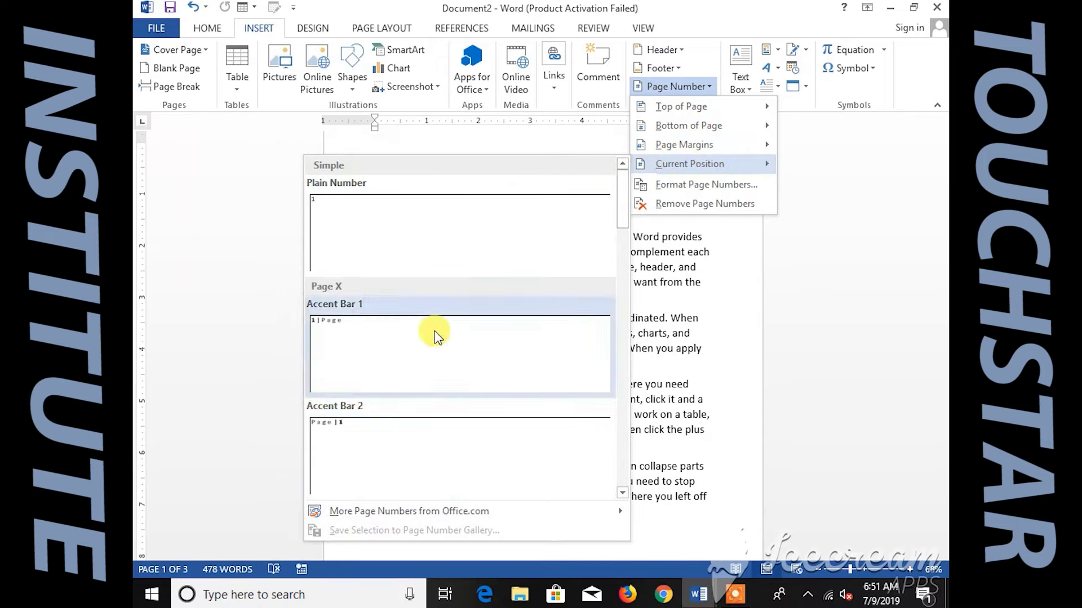
pyautogui.moveTo(682, 107)
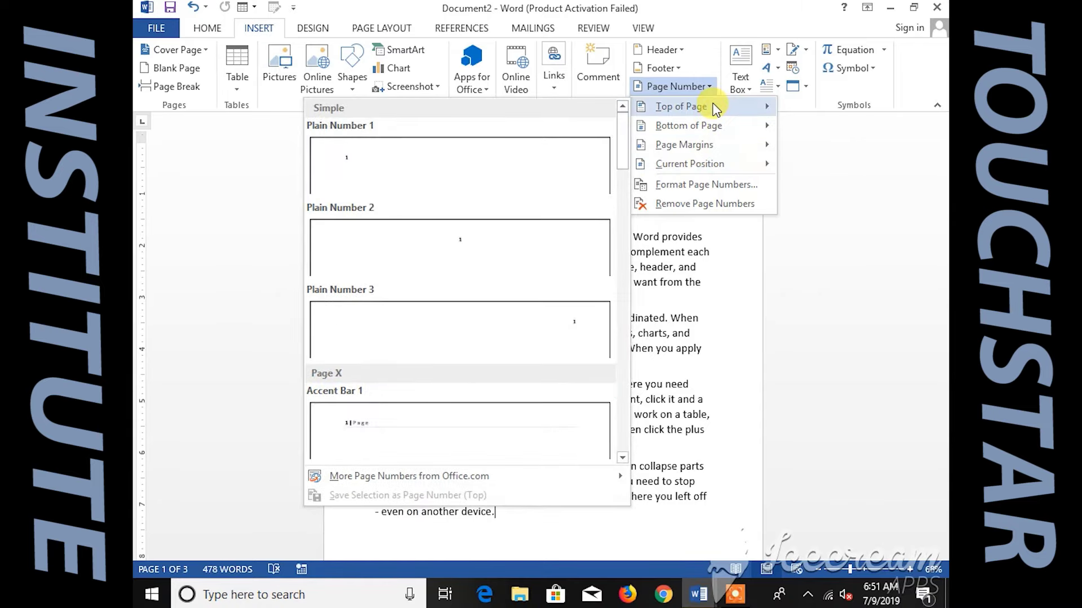
pyautogui.moveTo(689, 126)
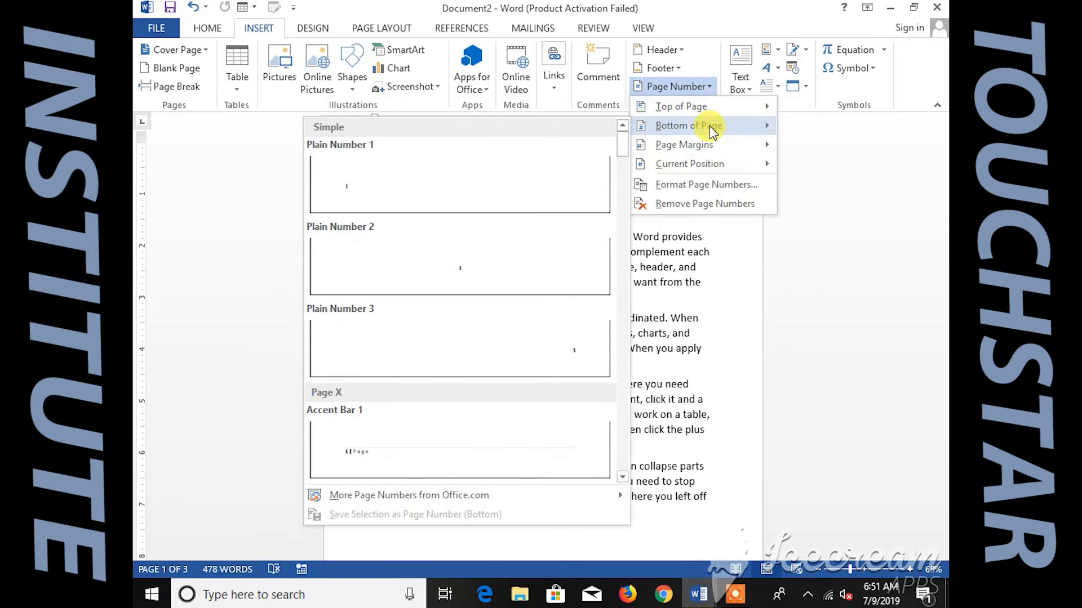
pyautogui.click(400, 447)
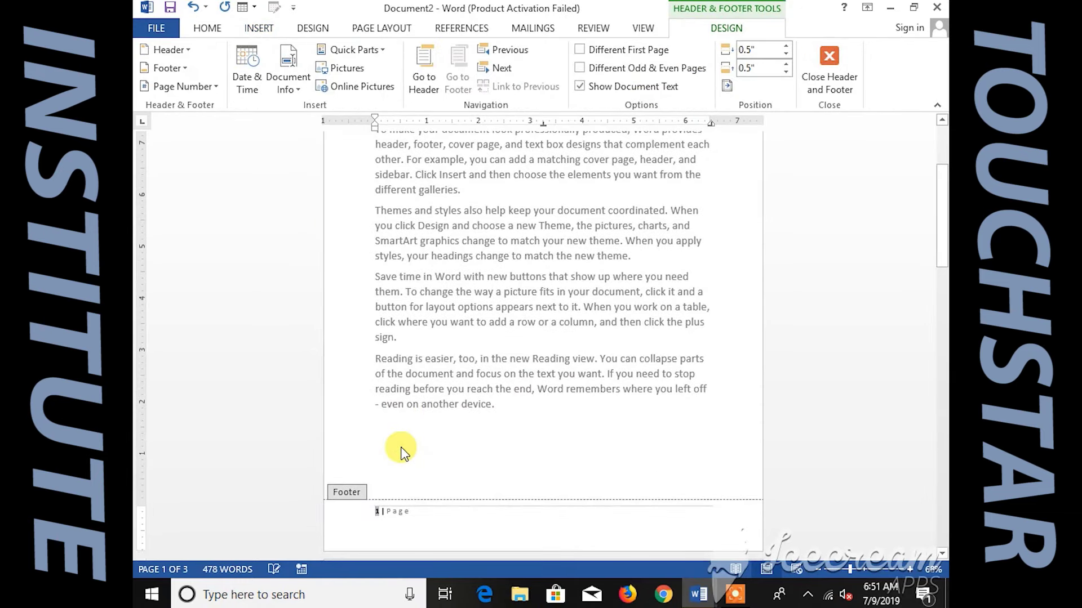
# - Return to the body text and undo the last change near the end of page 1
pyautogui.doubleClick(503, 350)
pyautogui.scroll(3, 503, 350)
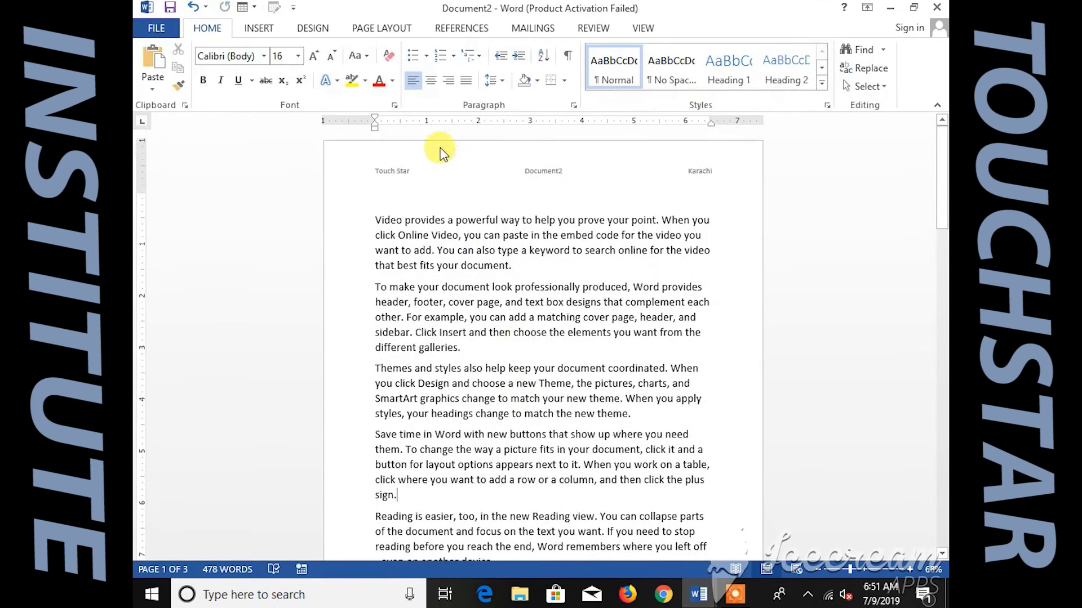
pyautogui.click(385, 170)
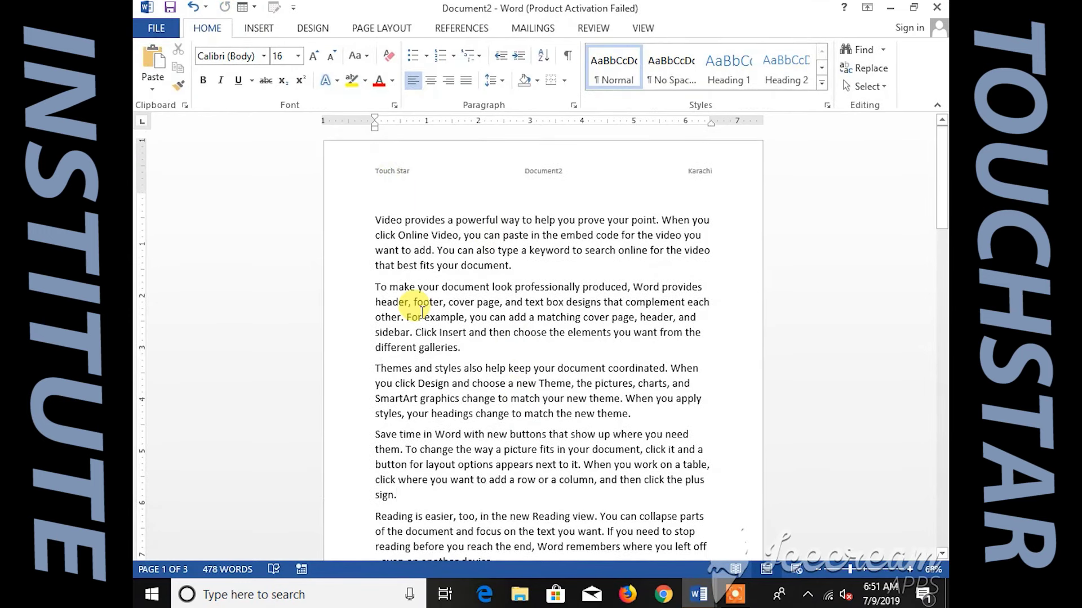
pyautogui.scroll(-5, 473, 225)
pyautogui.click(411, 334)
pyautogui.hotkey('ctrl', 'z')
# - Correct the footer label after 'Page' so it reads '1 | Page : Touchstar'
pyautogui.click(396, 324)
pyautogui.doubleClick(393, 338)
pyautogui.click(457, 332)
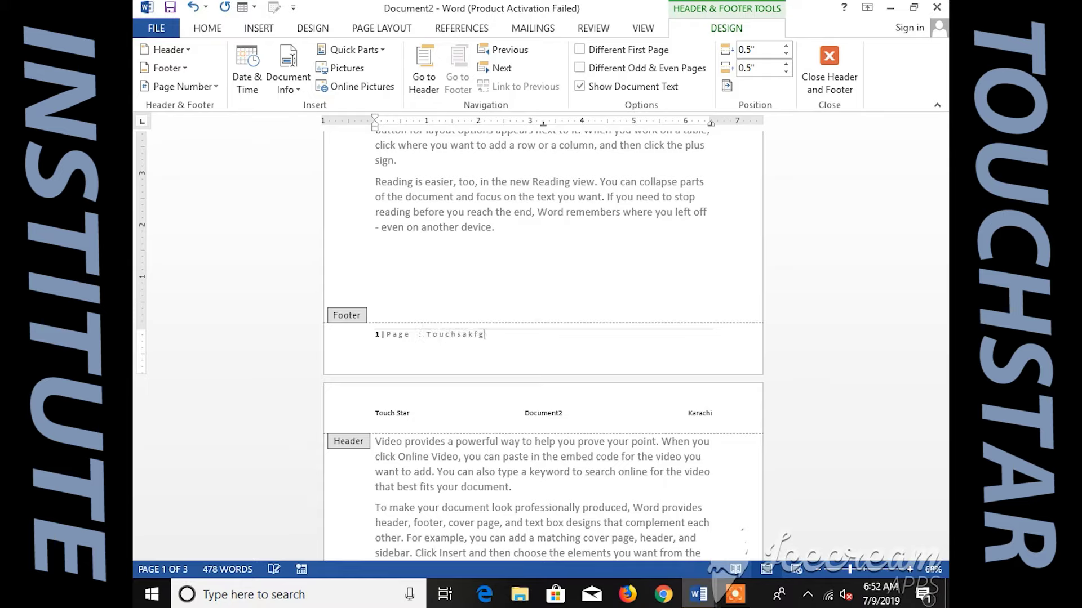
pyautogui.press('BackSpace')
pyautogui.press('BackSpace')
pyautogui.doubleClick(564, 207)
# - Scroll through pages 1–3 to confirm each footer shows its number with '| Page : Touchstar'
pyautogui.scroll(-2, 548, 253)
pyautogui.scroll(-2, 541, 305)
pyautogui.click(413, 209)
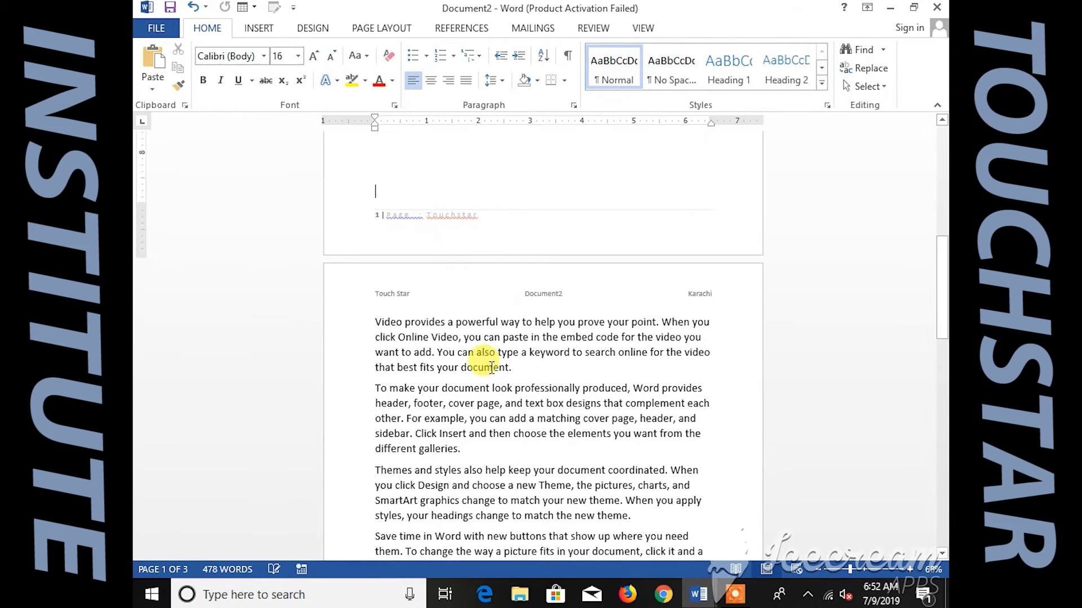
pyautogui.scroll(5, 484, 366)
pyautogui.scroll(4, 541, 281)
pyautogui.scroll(1, 507, 349)
pyautogui.scroll(-3, 510, 355)
pyautogui.scroll(-3, 479, 361)
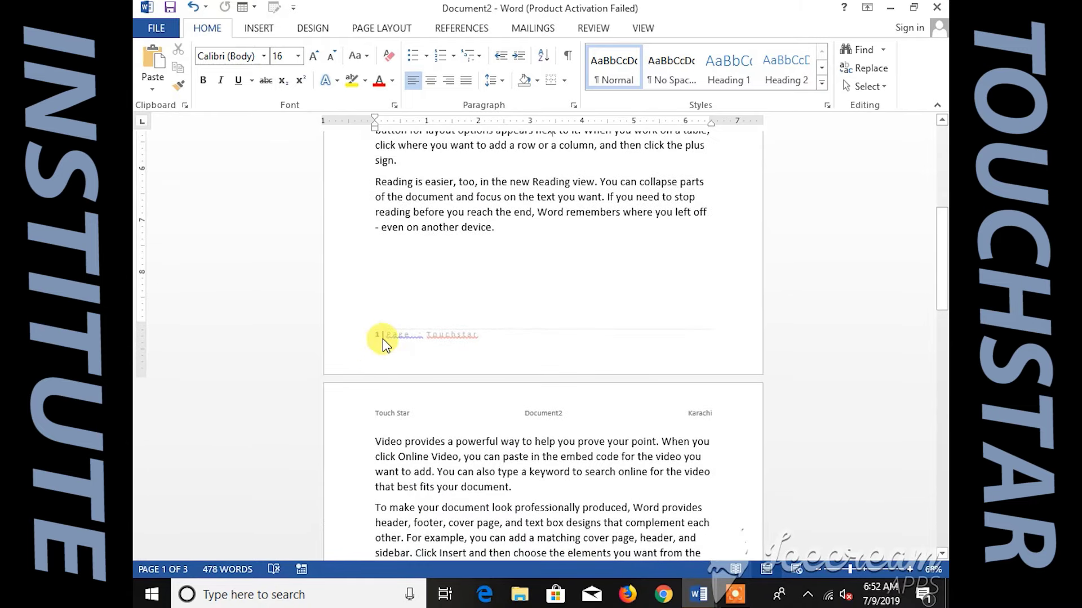
pyautogui.scroll(-3, 507, 349)
pyautogui.scroll(-7, 507, 354)
pyautogui.scroll(-2, 499, 389)
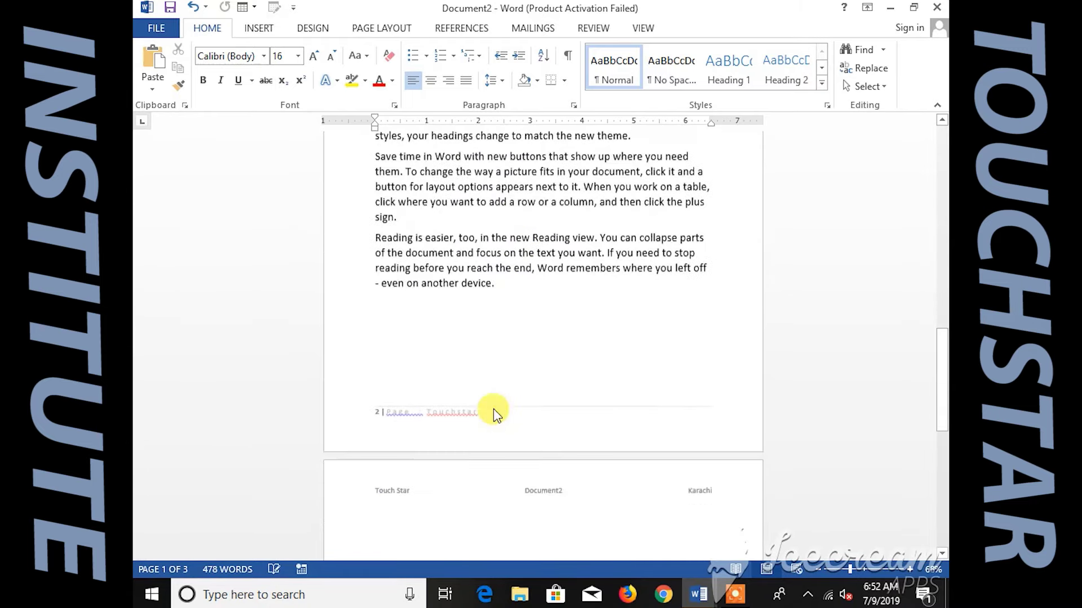
pyautogui.scroll(-3, 428, 420)
pyautogui.scroll(-4, 467, 425)
pyautogui.scroll(-3, 459, 437)
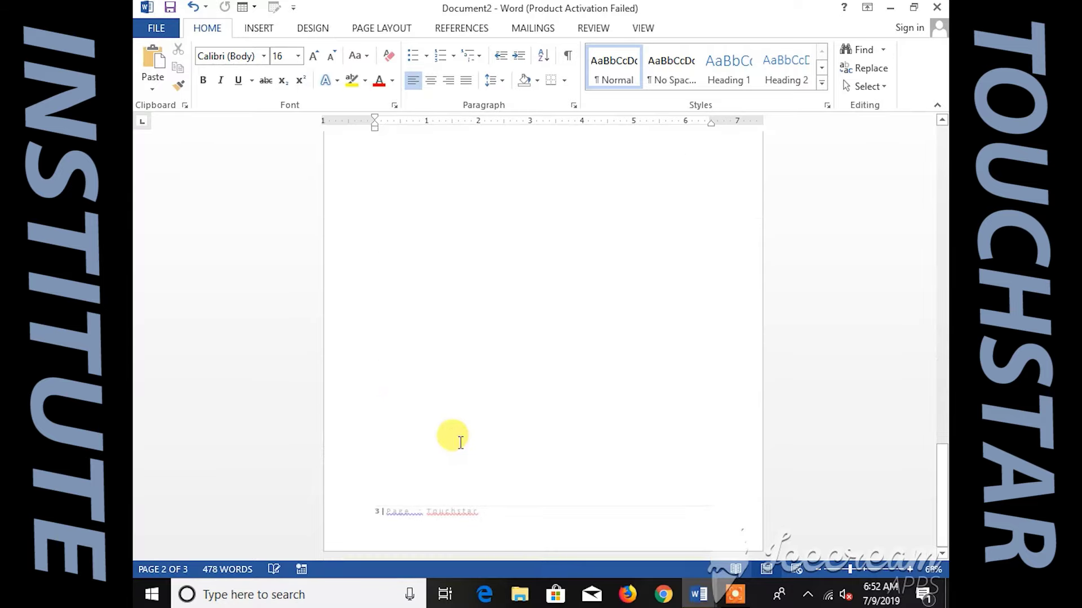
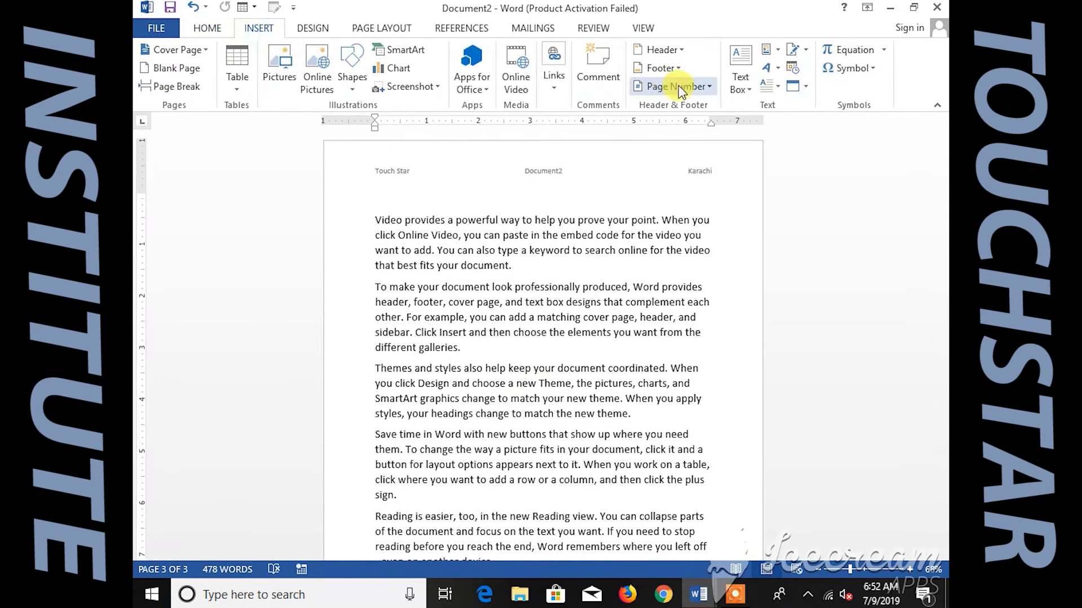
# - Insert a Plain Number 2 page number centred in the footer, then return to the body text
pyautogui.click(705, 88)
pyautogui.moveTo(686, 125)
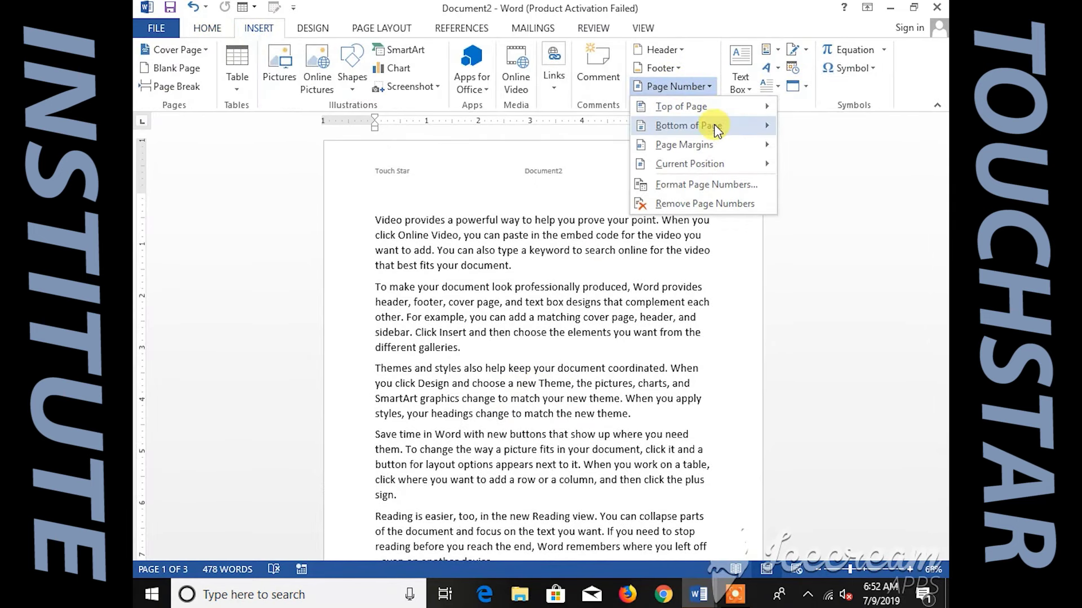
pyautogui.click(471, 264)
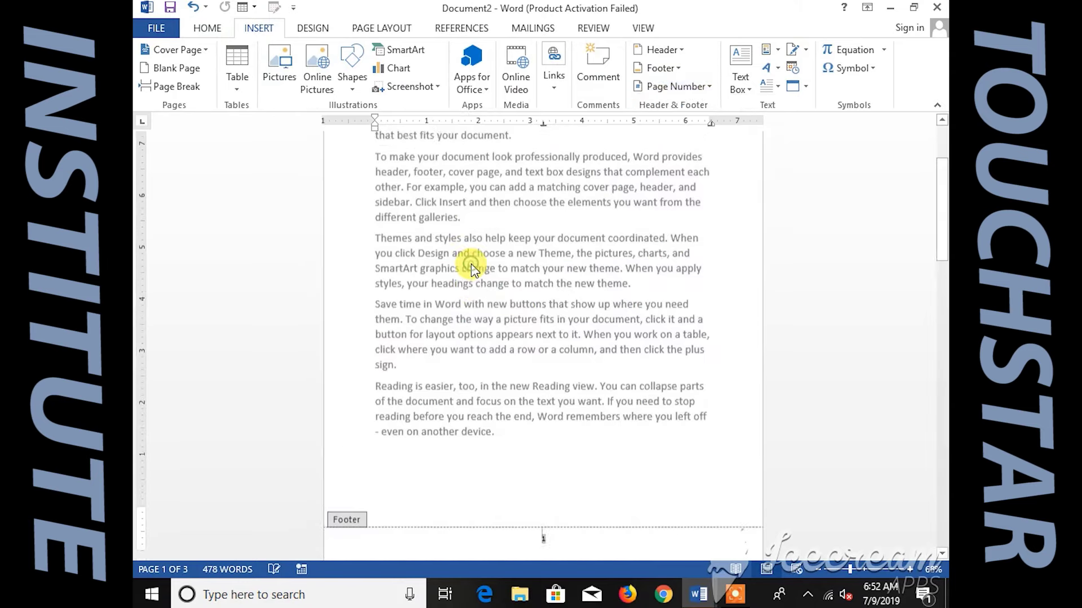
pyautogui.scroll(-3, 508, 299)
pyautogui.doubleClick(538, 315)
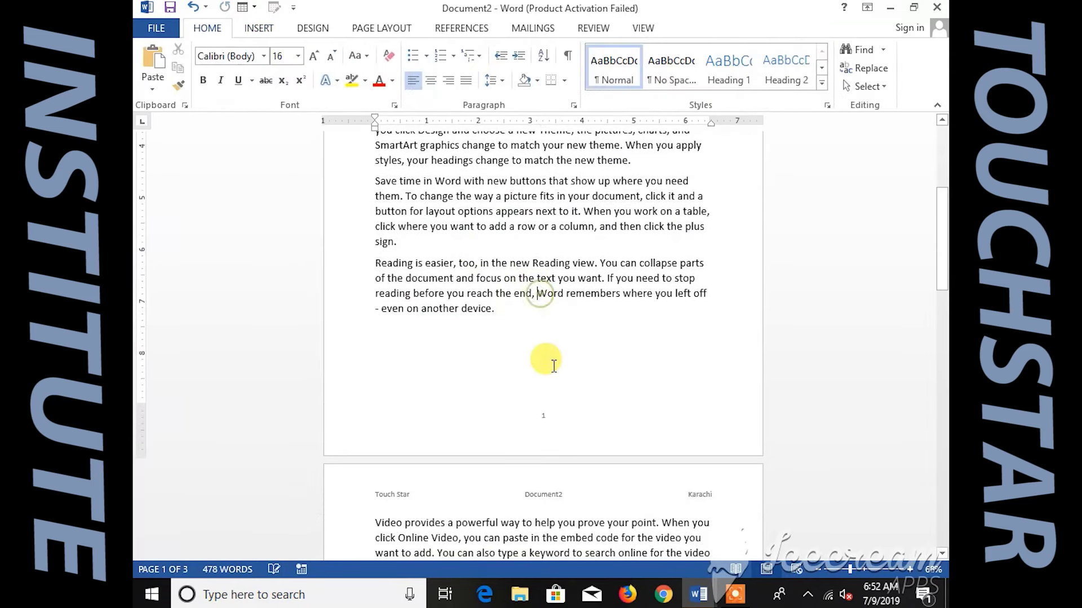
pyautogui.scroll(-4, 546, 315)
pyautogui.scroll(-5, 549, 274)
pyautogui.scroll(-4, 572, 405)
pyautogui.scroll(-5, 539, 300)
pyautogui.scroll(-6, 573, 376)
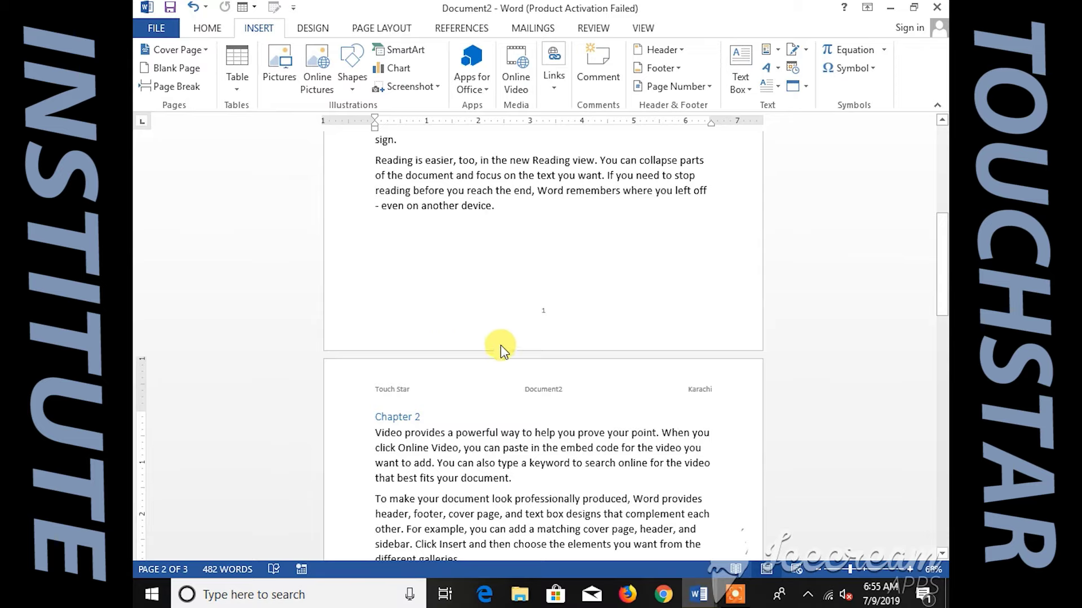
# - Format page numbers as I, II, III with the chapter number excluded
pyautogui.click(708, 87)
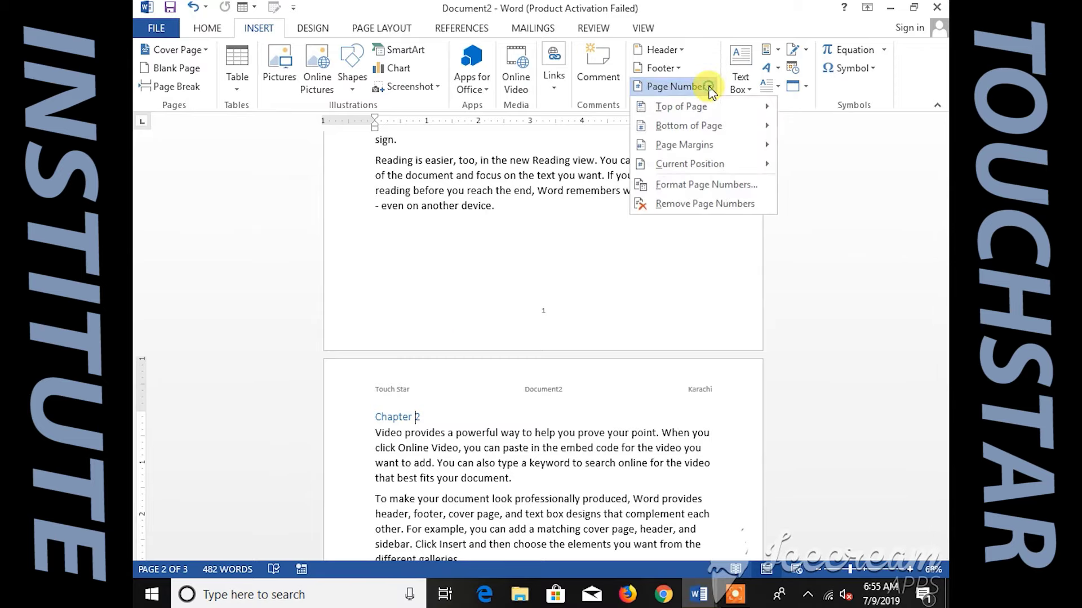
pyautogui.click(706, 183)
pyautogui.click(468, 225)
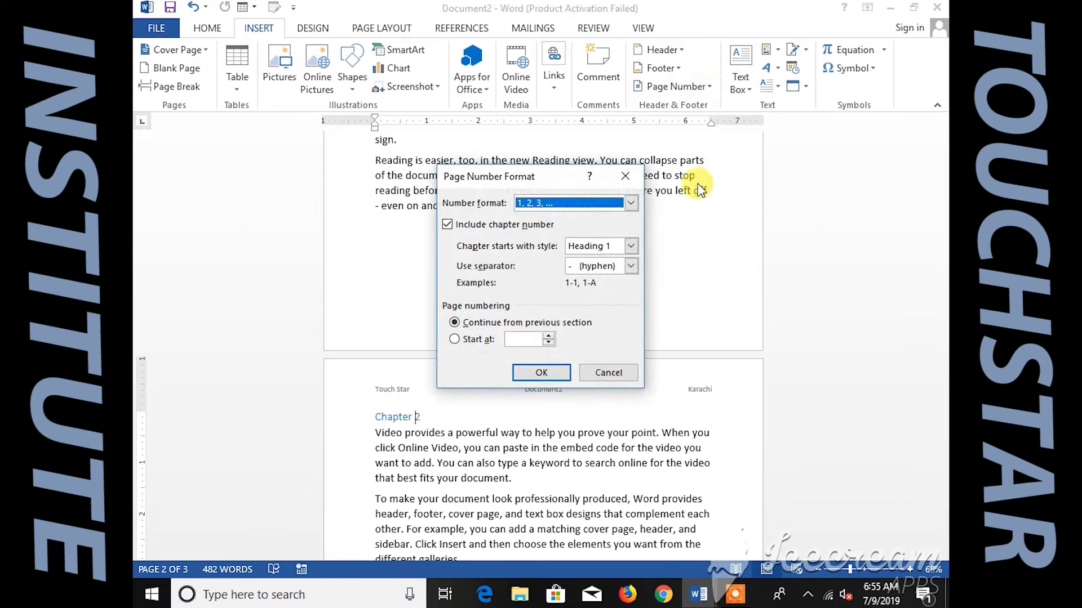
pyautogui.click(449, 227)
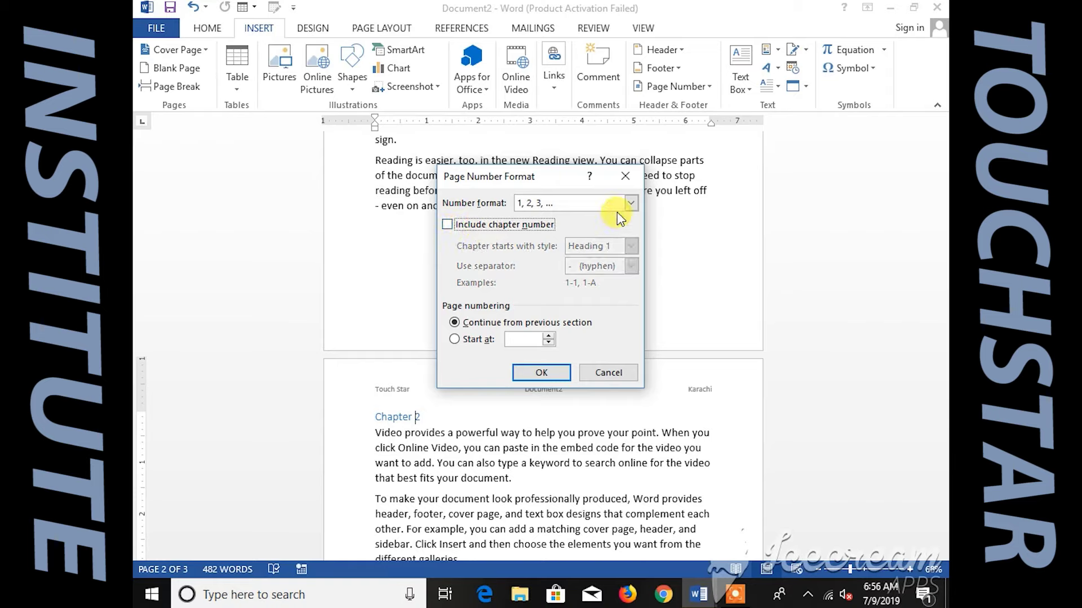
pyautogui.click(631, 203)
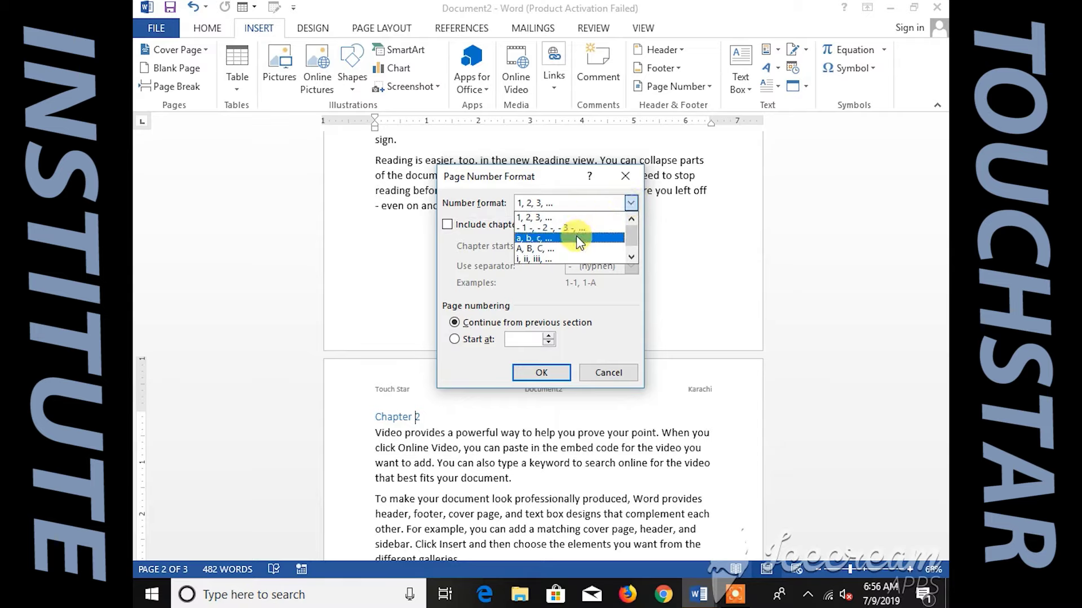
pyautogui.scroll(-1, 563, 248)
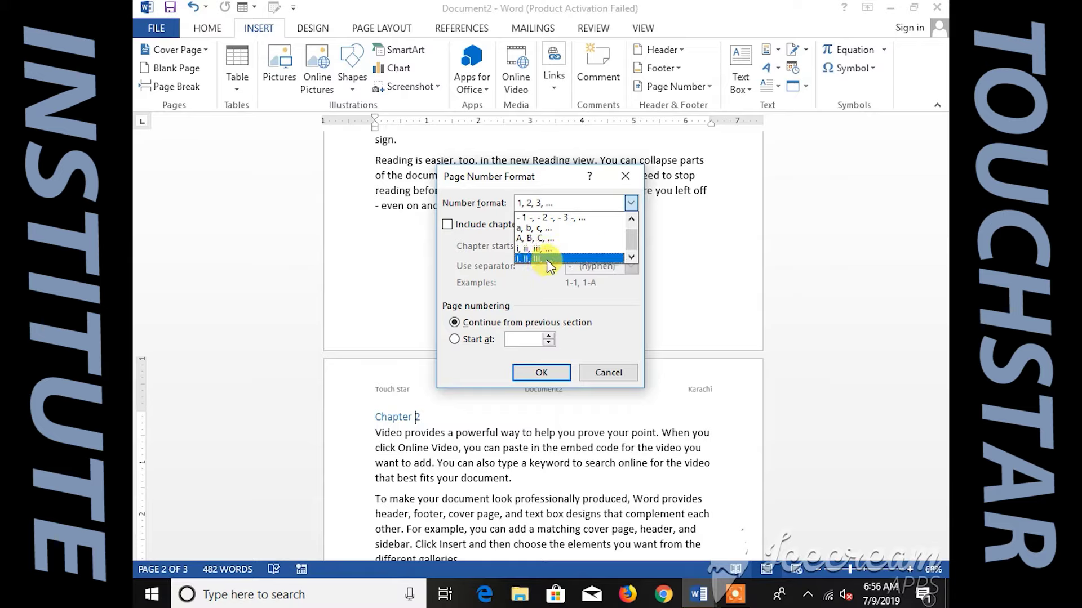
pyautogui.click(547, 259)
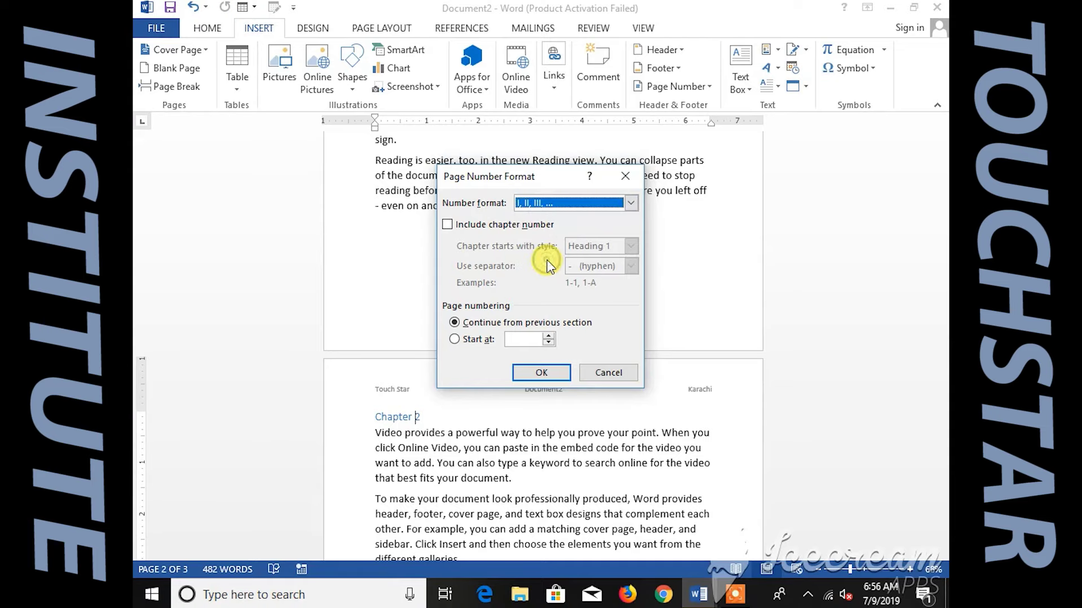
pyautogui.click(542, 372)
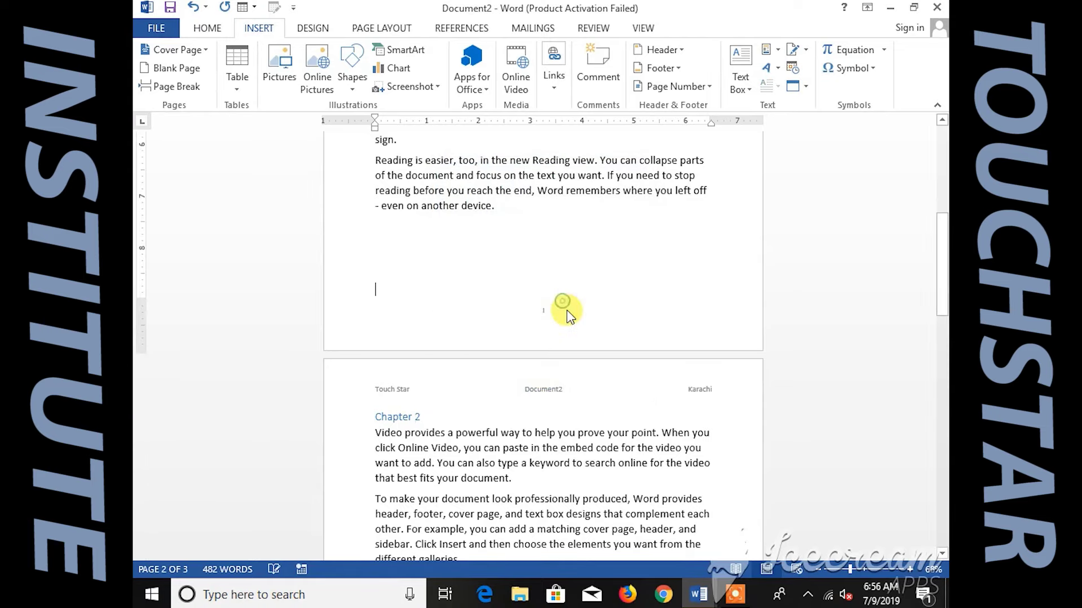
# - Add a Plain Number 1 page number at the top left of the header
pyautogui.scroll(3, 685, 135)
pyautogui.click(705, 86)
pyautogui.moveTo(682, 106)
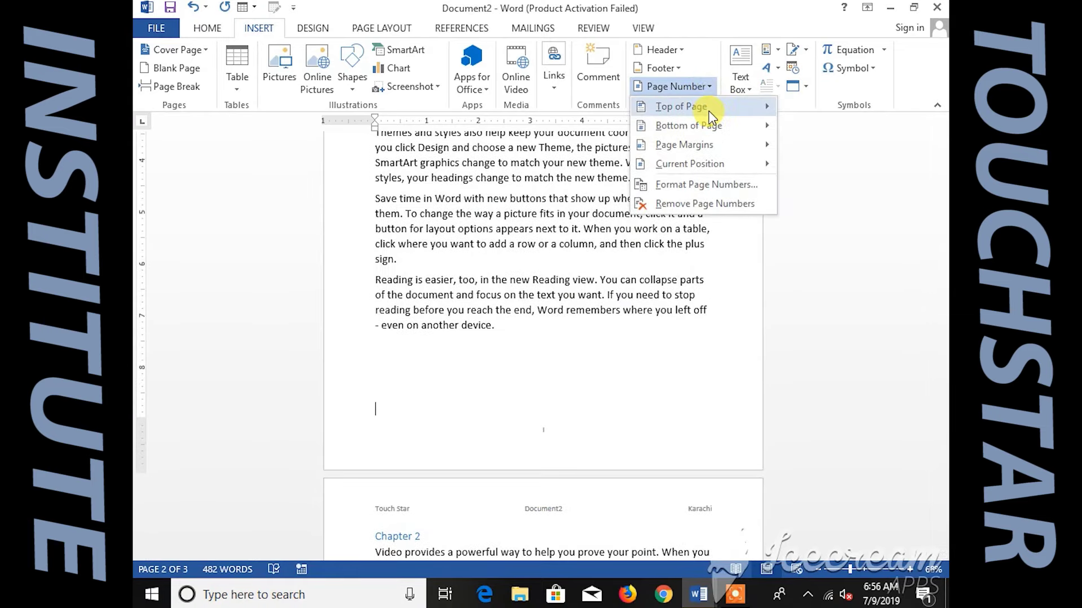
pyautogui.click(427, 189)
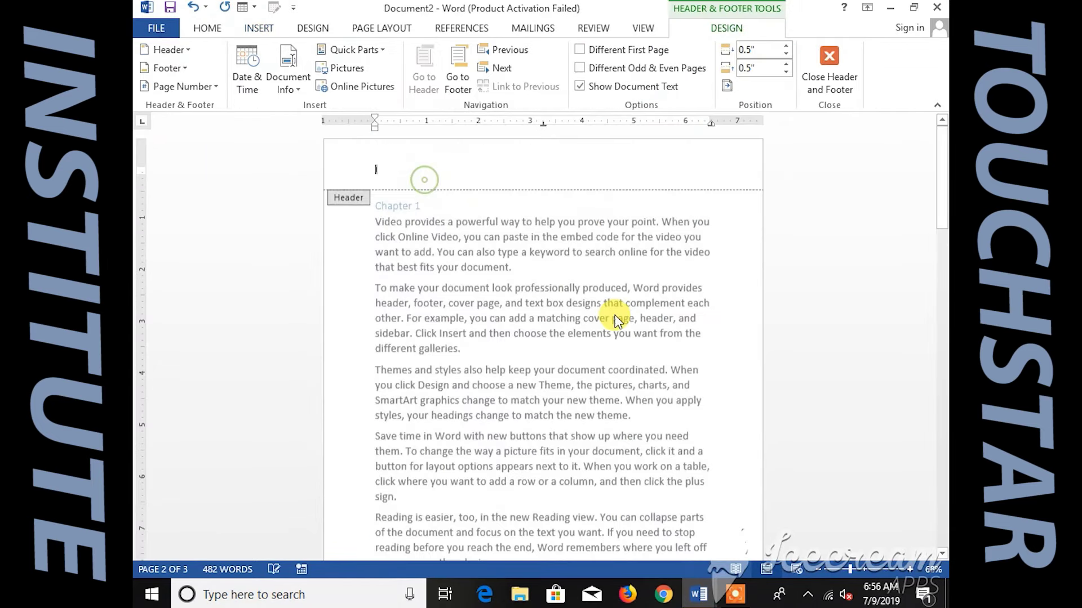
pyautogui.doubleClick(488, 317)
# - Review the Roman-numeral page numbers across the pages and reopen the Page Number menu
pyautogui.scroll(-7, 488, 310)
pyautogui.scroll(-3, 483, 289)
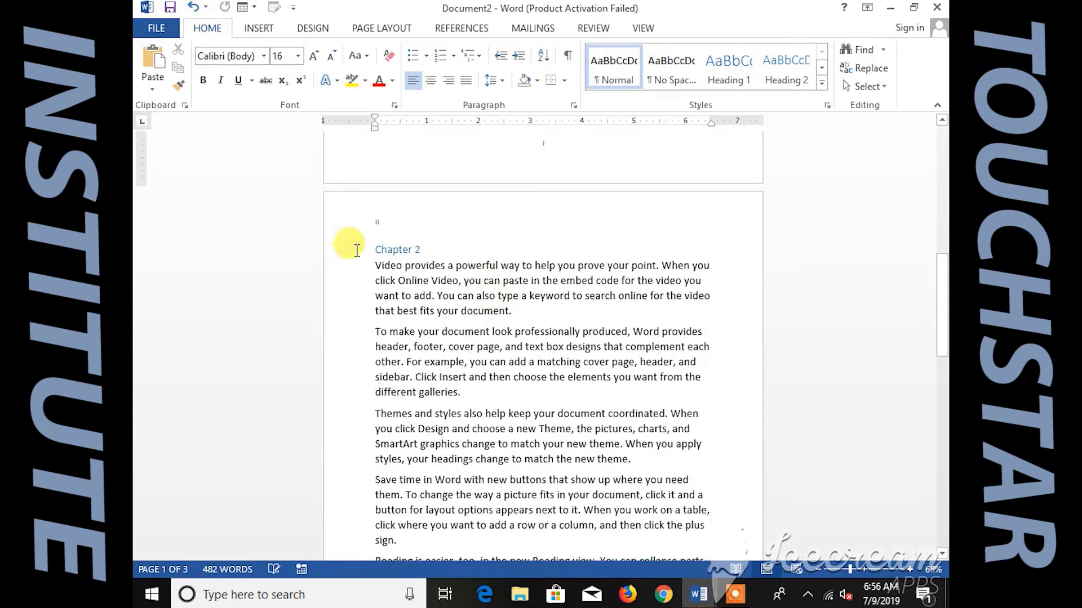
pyautogui.scroll(-3, 417, 254)
pyautogui.scroll(-6, 445, 310)
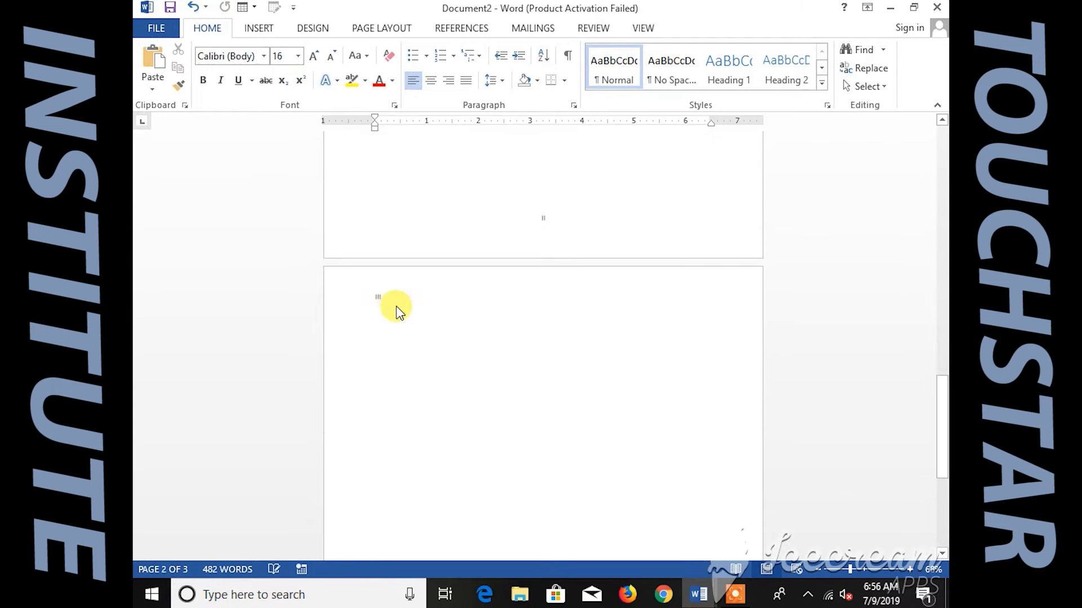
pyautogui.scroll(3, 389, 310)
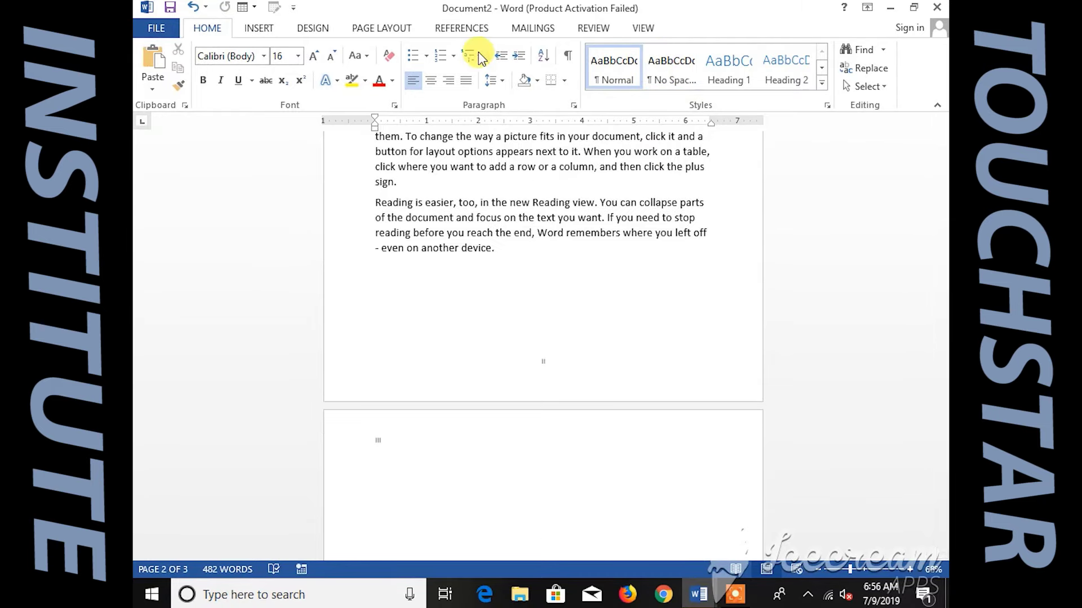
pyautogui.click(256, 29)
pyautogui.click(676, 86)
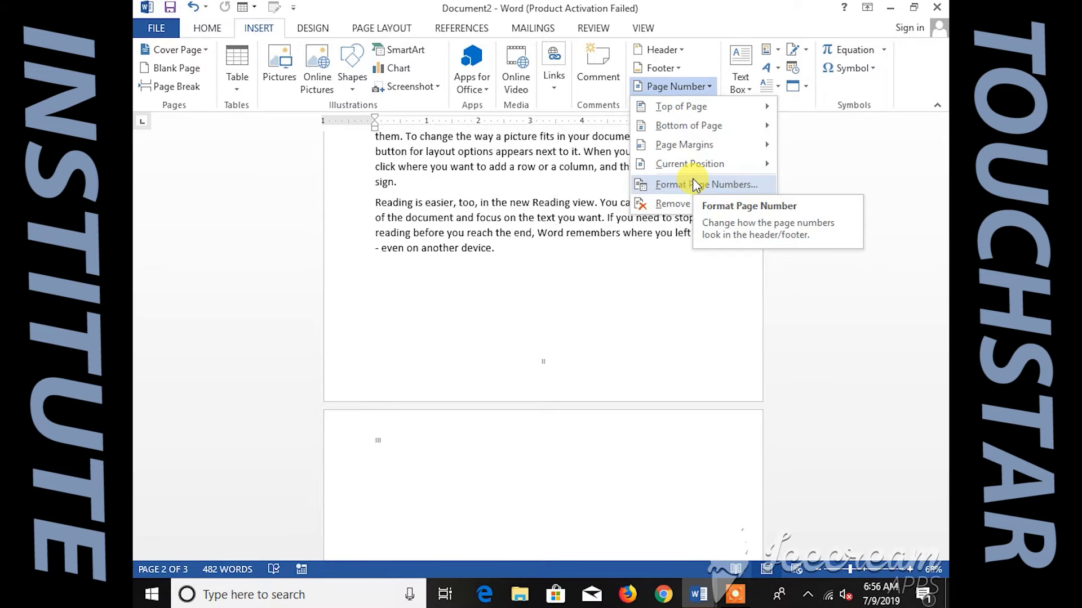
pyautogui.click(558, 374)
pyautogui.scroll(2, 566, 388)
pyautogui.scroll(4, 569, 383)
pyautogui.scroll(6, 566, 372)
pyautogui.scroll(3, 566, 368)
pyautogui.scroll(5, 569, 368)
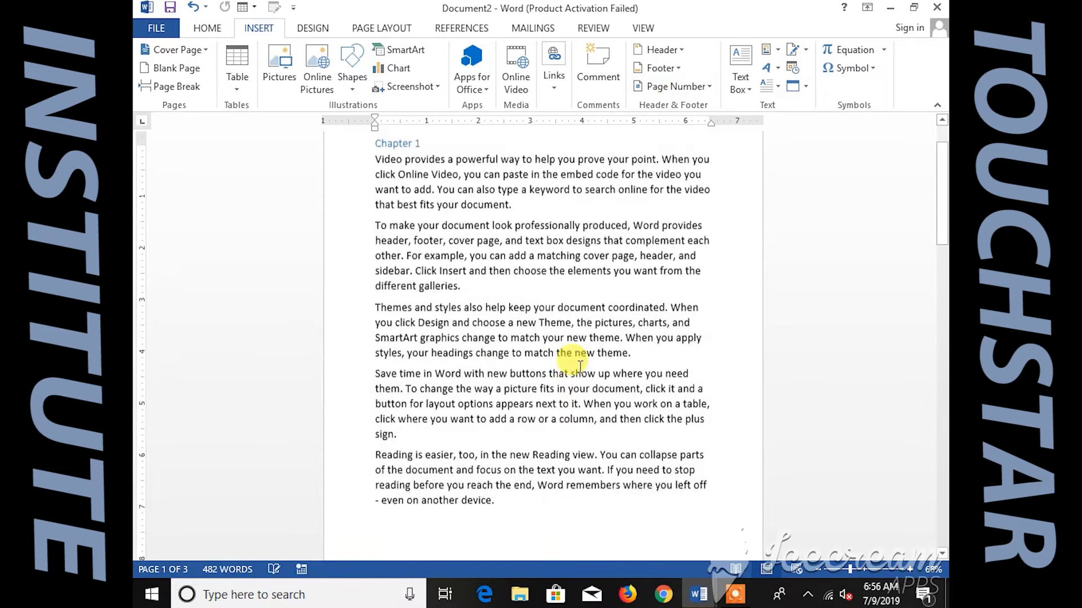
pyautogui.scroll(2, 580, 366)
pyautogui.click(418, 190)
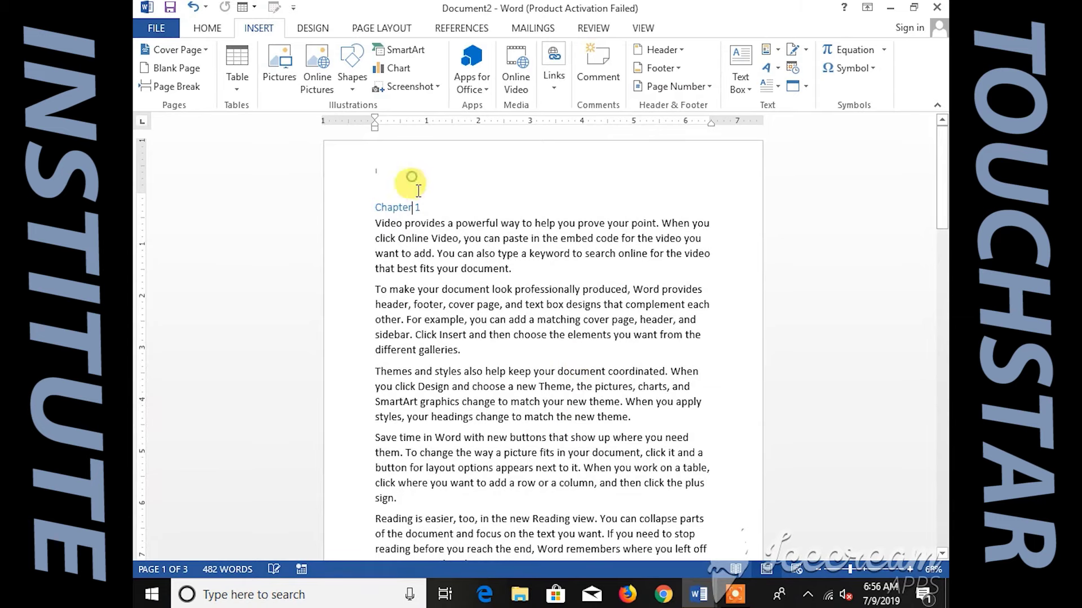
pyautogui.scroll(-4, 535, 281)
pyautogui.scroll(-6, 547, 304)
pyautogui.scroll(-3, 555, 298)
pyautogui.scroll(3, 529, 310)
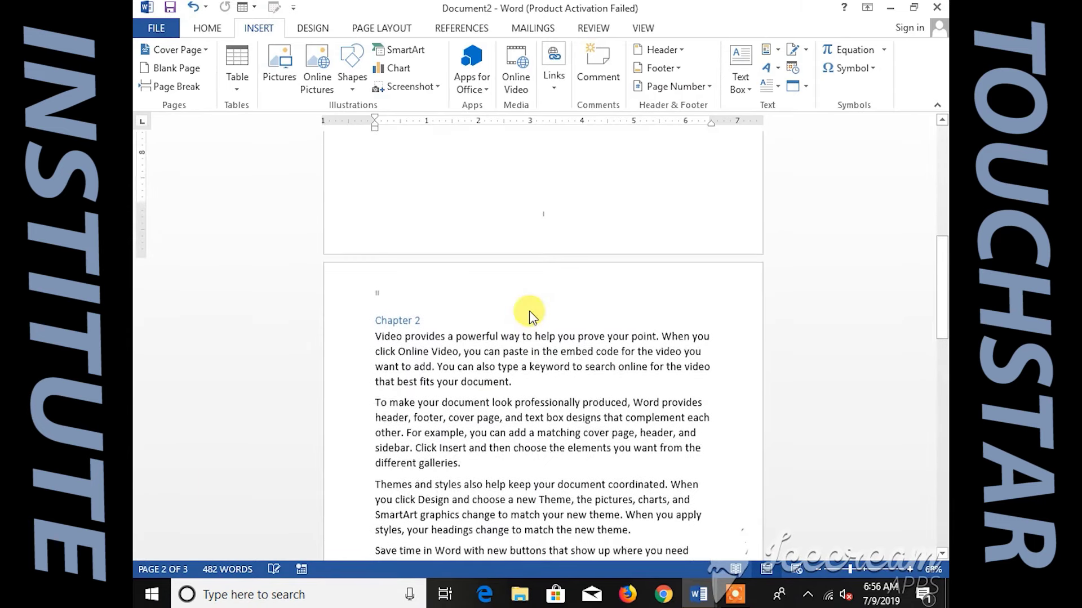
pyautogui.scroll(2, 531, 309)
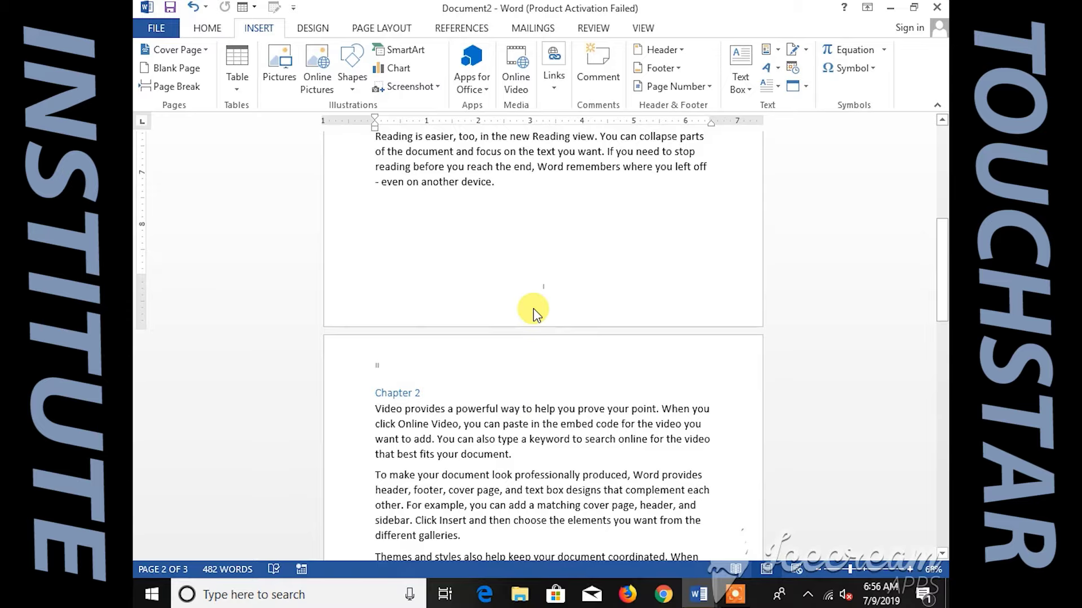